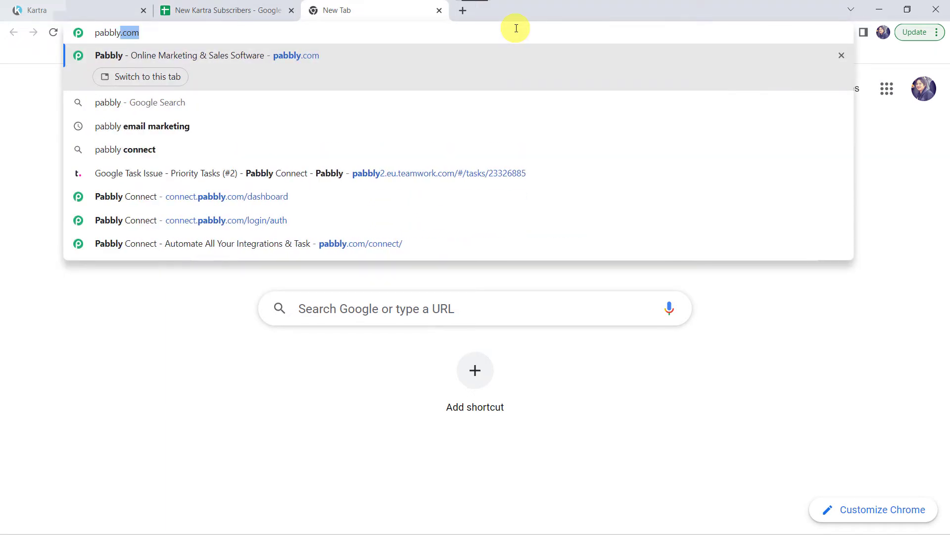
# Go to pabbly.com in a new Chrome tab.
pyautogui.press('Return')
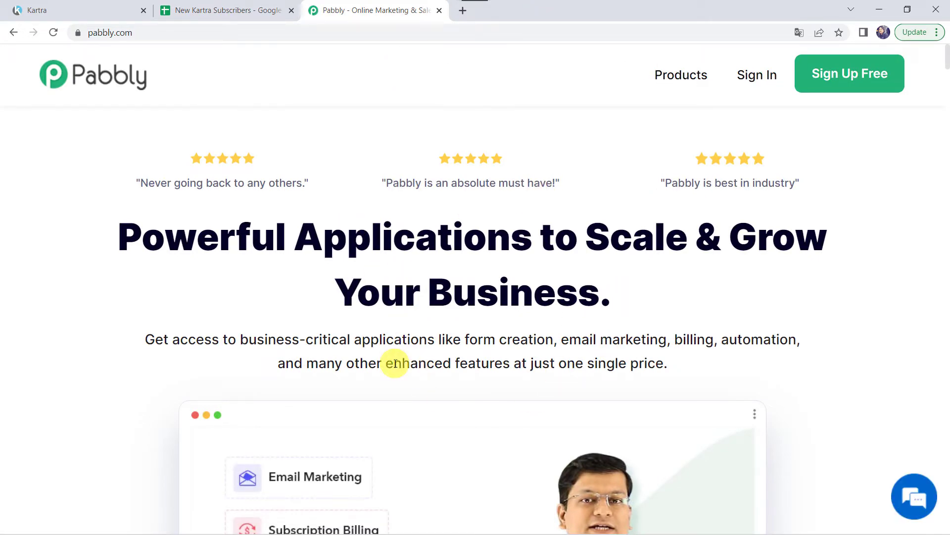
# Open the Pabbly Connect product page, sign in to the Pabbly account, and launch Pabbly Connect.
pyautogui.moveTo(649, 78)
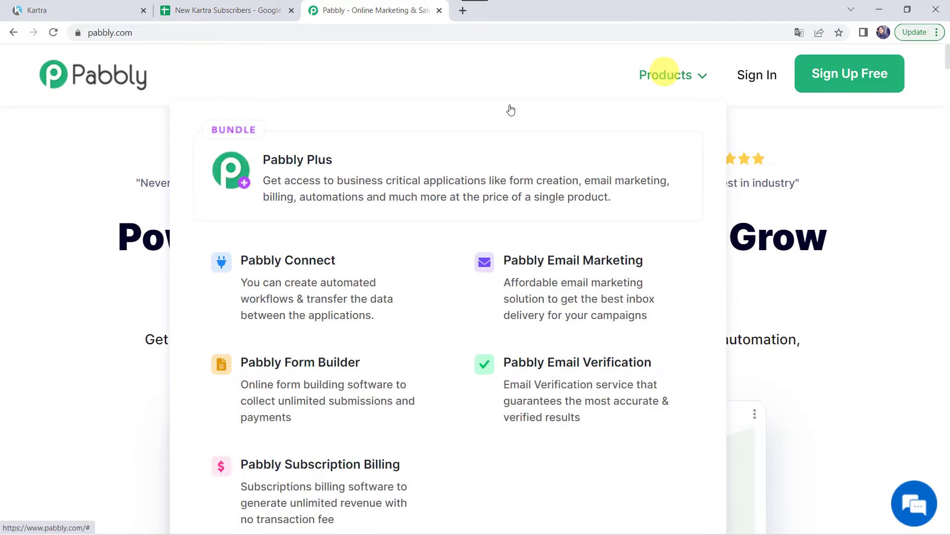
pyautogui.click(299, 280)
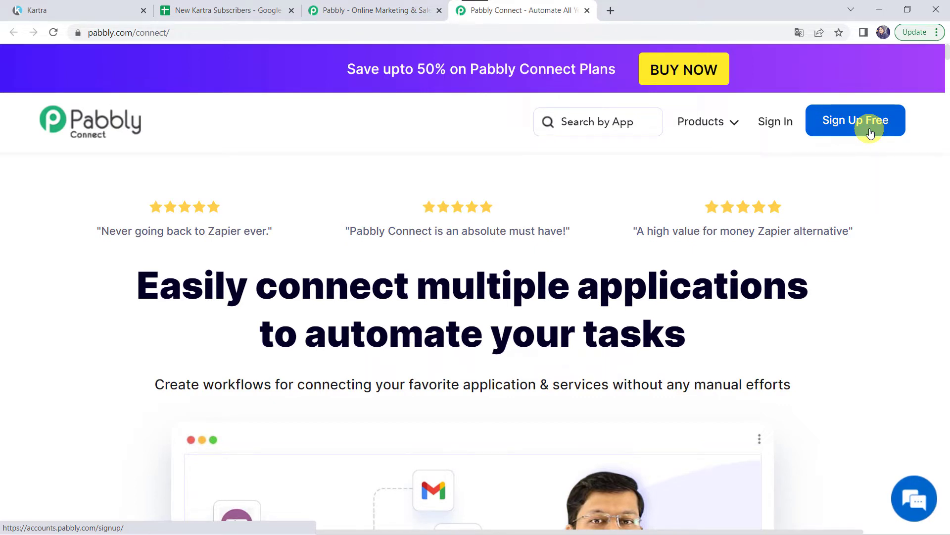
pyautogui.click(773, 124)
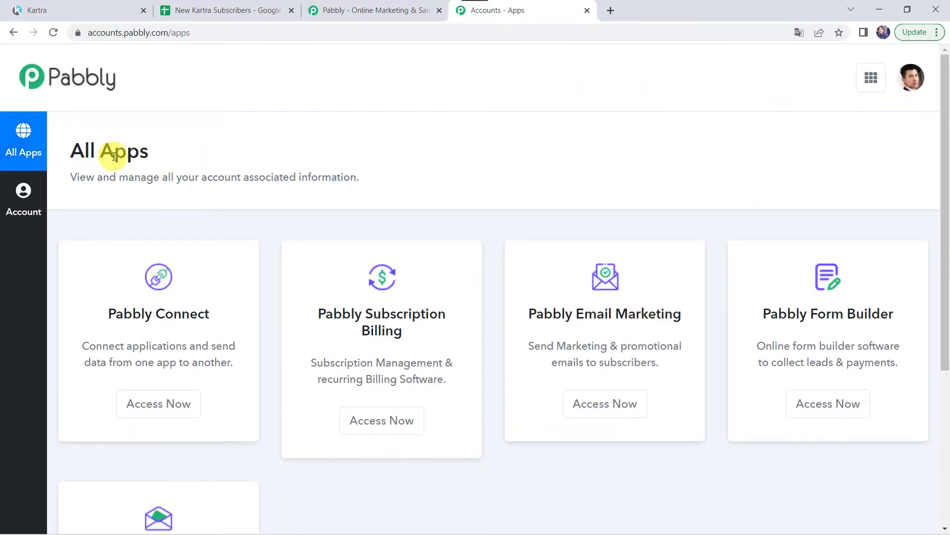
pyautogui.click(170, 412)
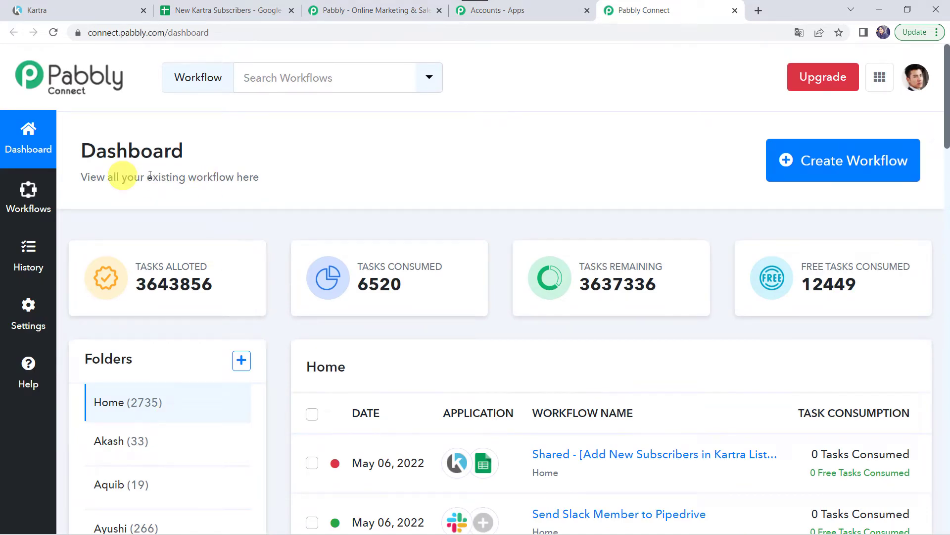
# Create a new workflow named 'Kartra to Google Sheets Integration'.
pyautogui.scroll(-5, 478, 407)
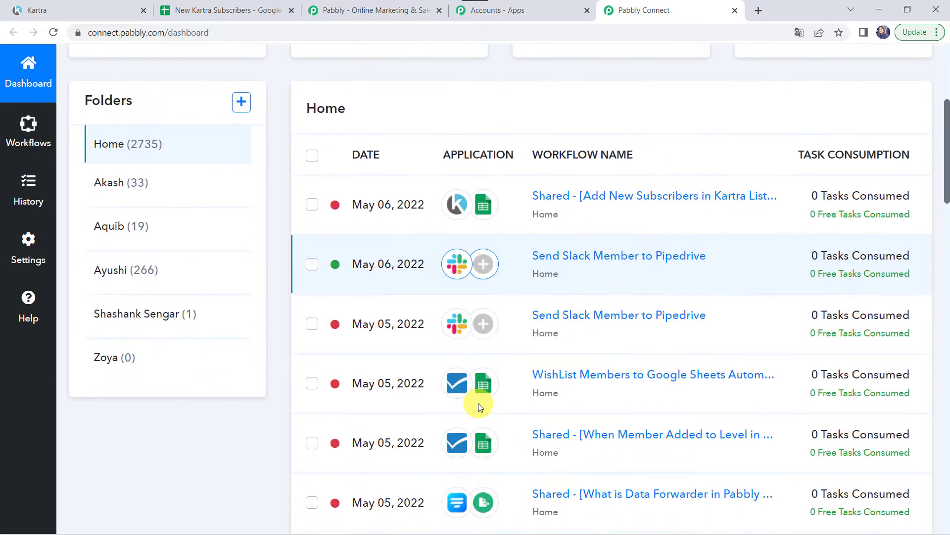
pyautogui.scroll(5, 478, 403)
pyautogui.click(840, 164)
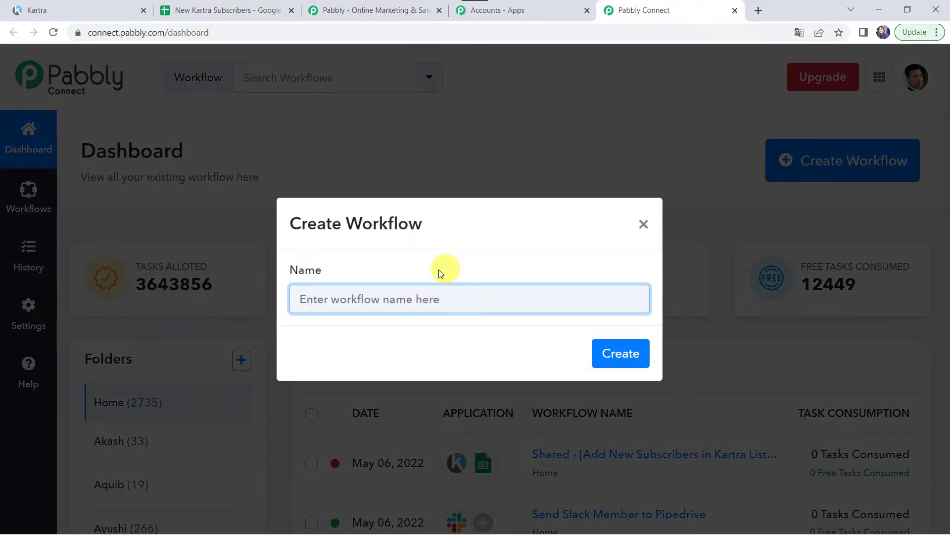
pyautogui.click(397, 299)
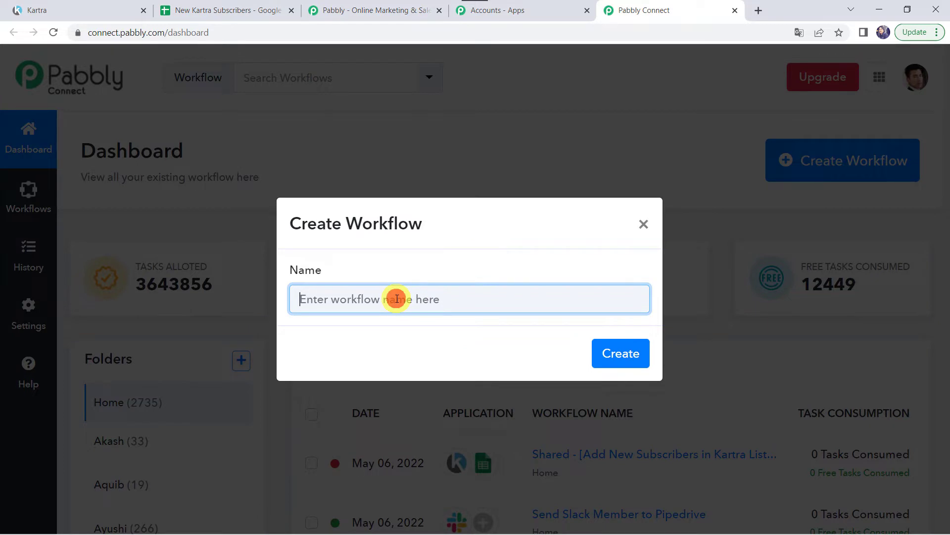
pyautogui.write('Kartra to Google Sheets Integration')
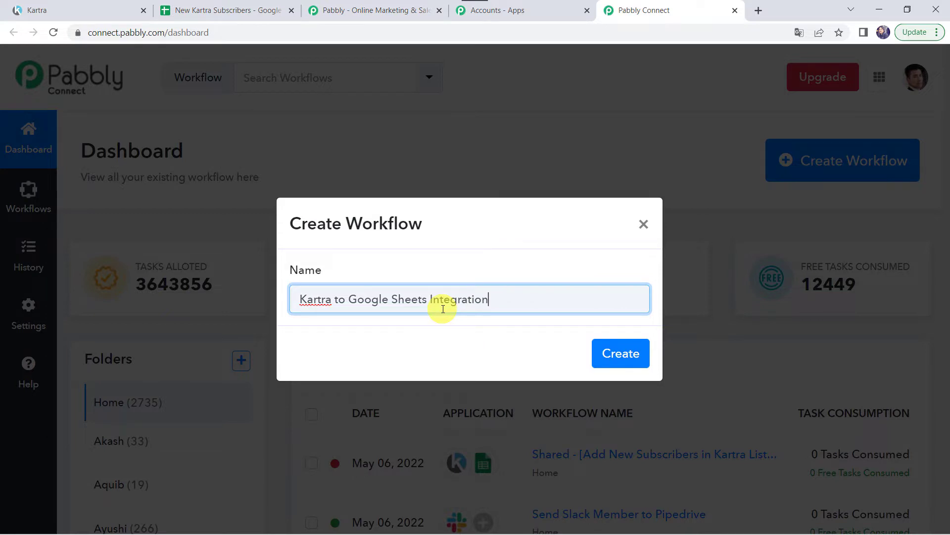
pyautogui.click(615, 355)
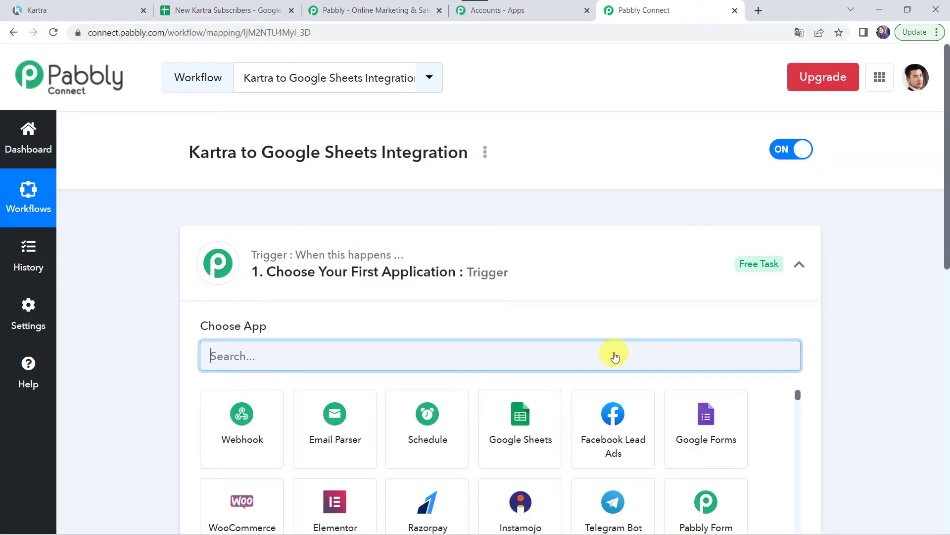
# Leave the trigger step unset and collapsed, and switch to the Kartra tab.
pyautogui.click(614, 354)
pyautogui.click(510, 276)
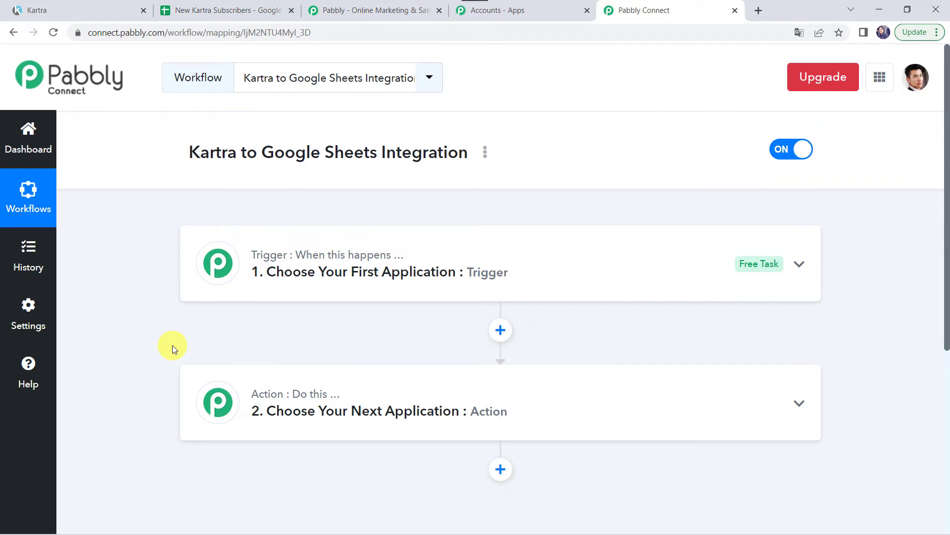
pyautogui.click(67, 7)
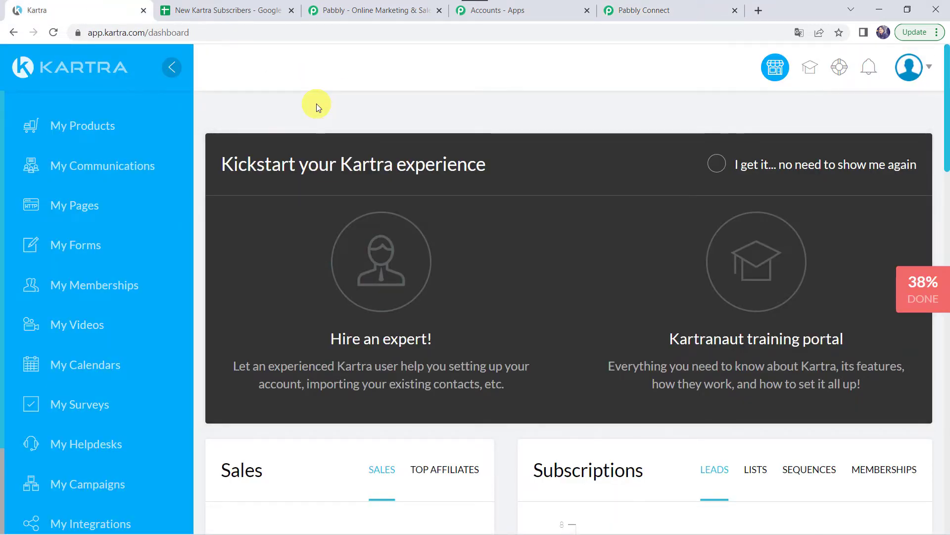
# Review Kartra's 7 leads and the Pabbly Leads list, then select the first lead for a bulk action.
pyautogui.click(131, 169)
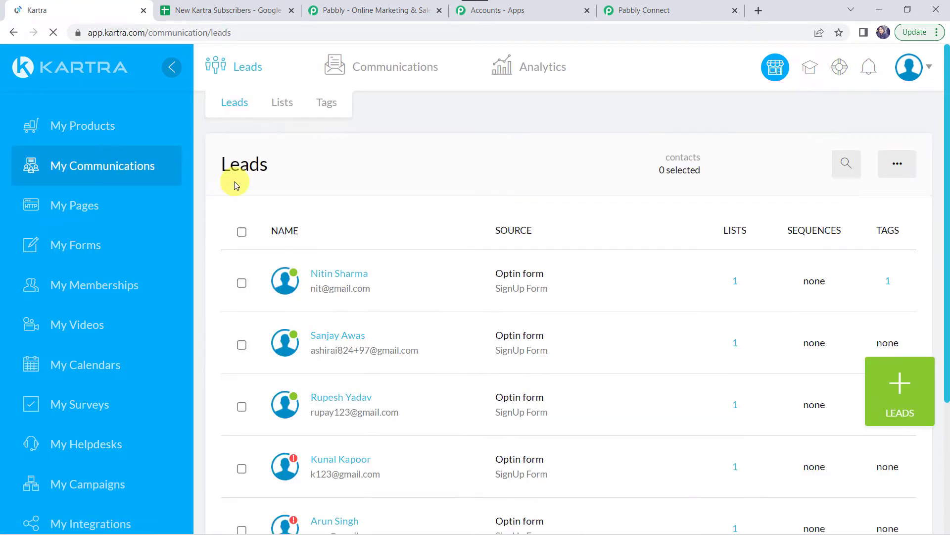
pyautogui.scroll(-3, 353, 244)
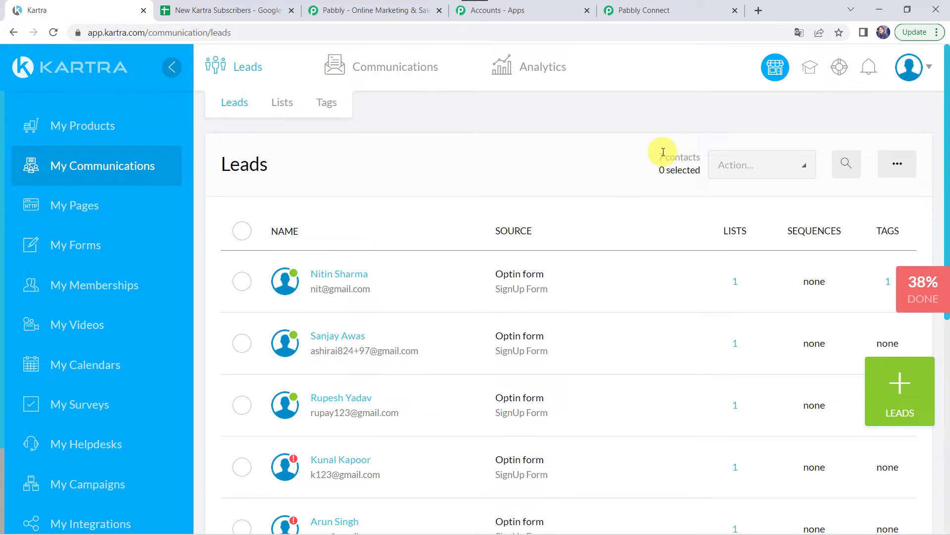
pyautogui.click(289, 103)
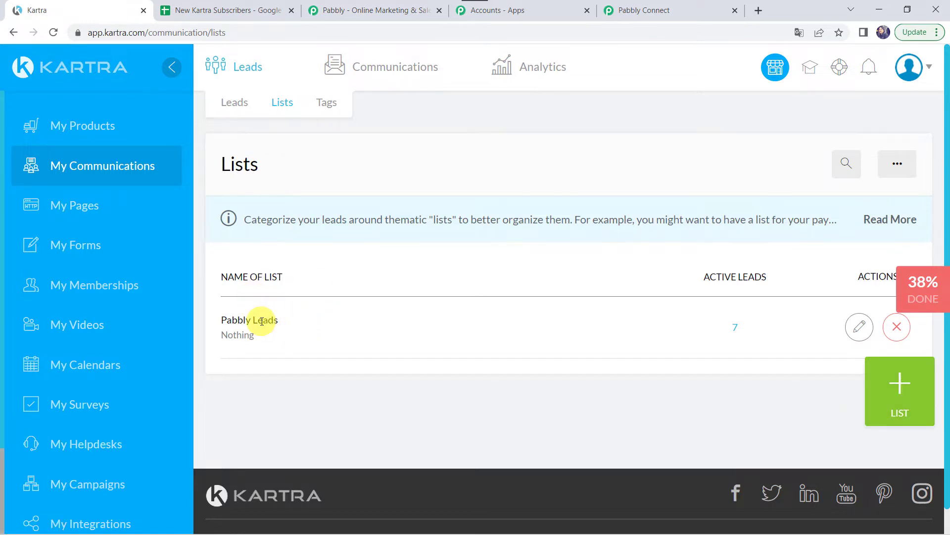
pyautogui.click(238, 105)
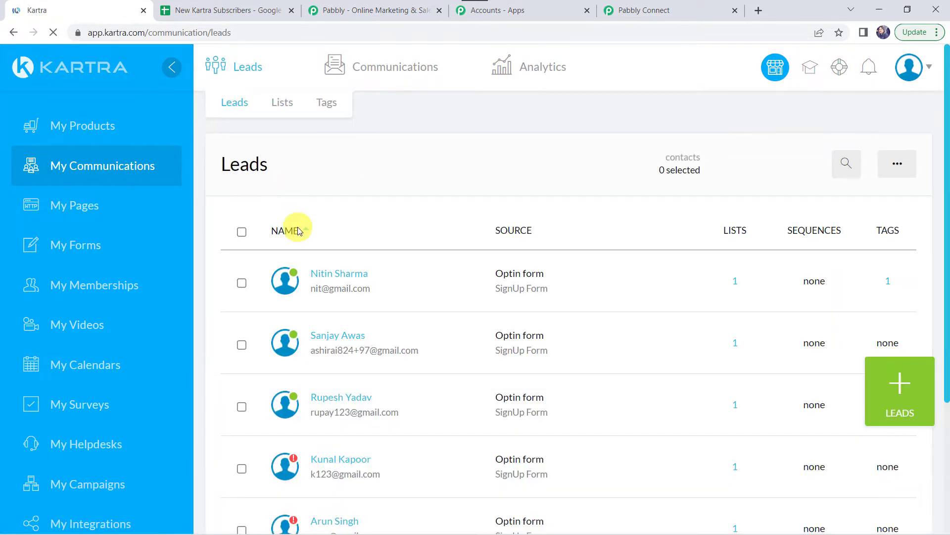
pyautogui.click(241, 284)
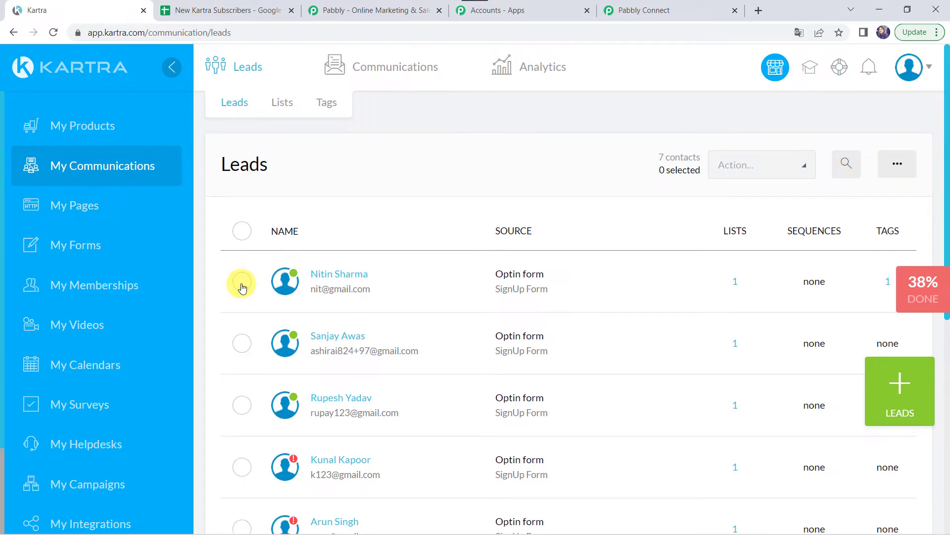
pyautogui.click(241, 286)
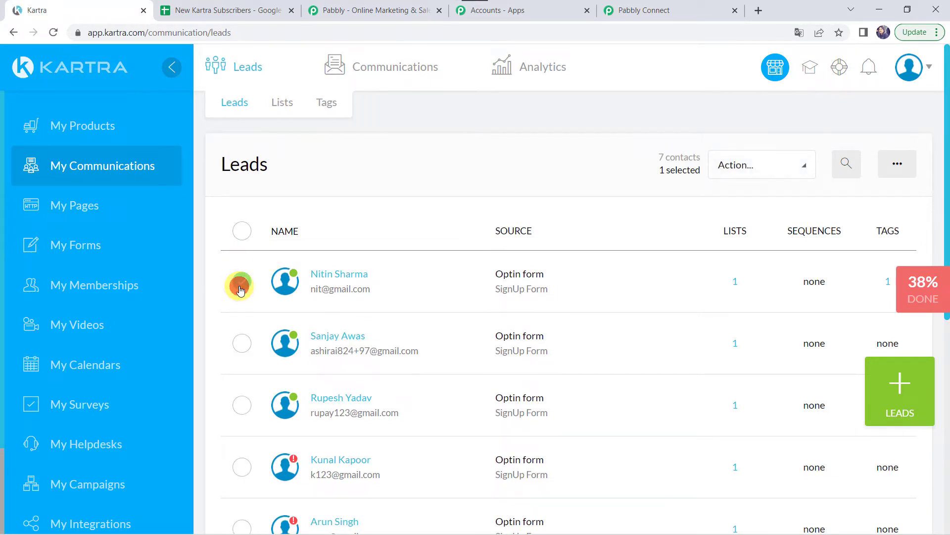
pyautogui.click(766, 167)
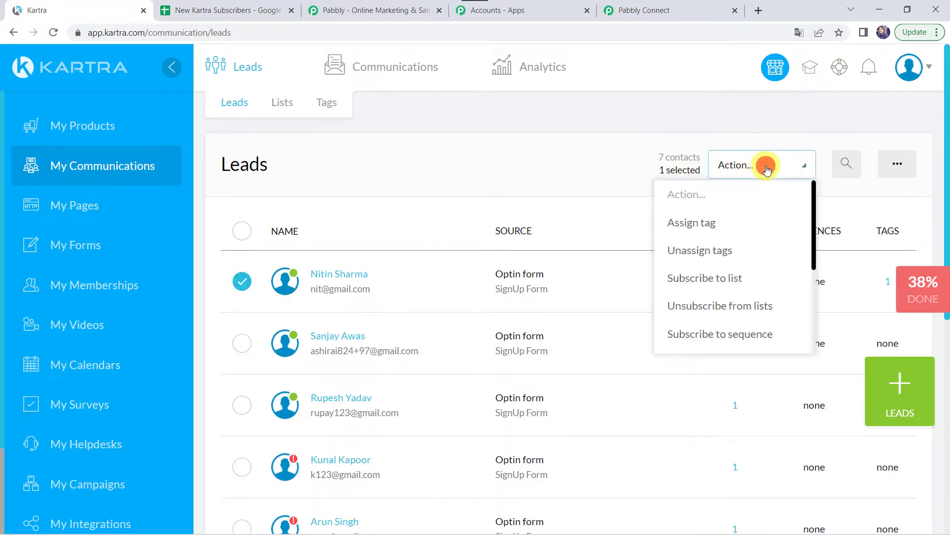
# Check which lists the lead could be subscribed to, then go to My Forms.
pyautogui.click(725, 284)
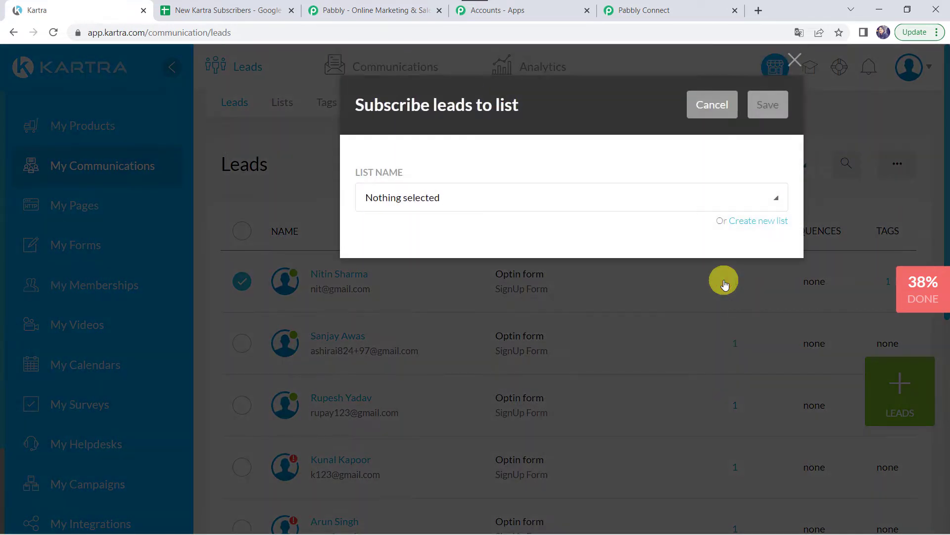
pyautogui.click(503, 198)
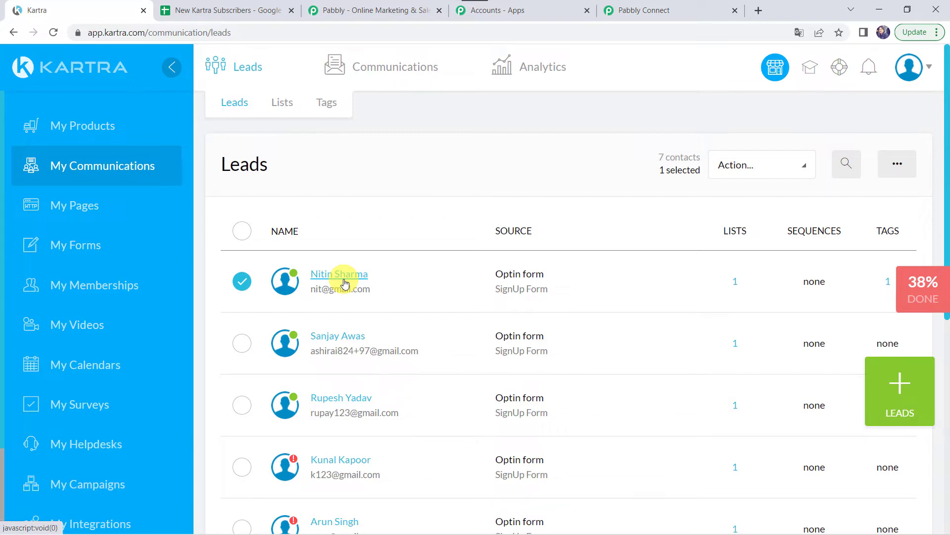
pyautogui.click(86, 249)
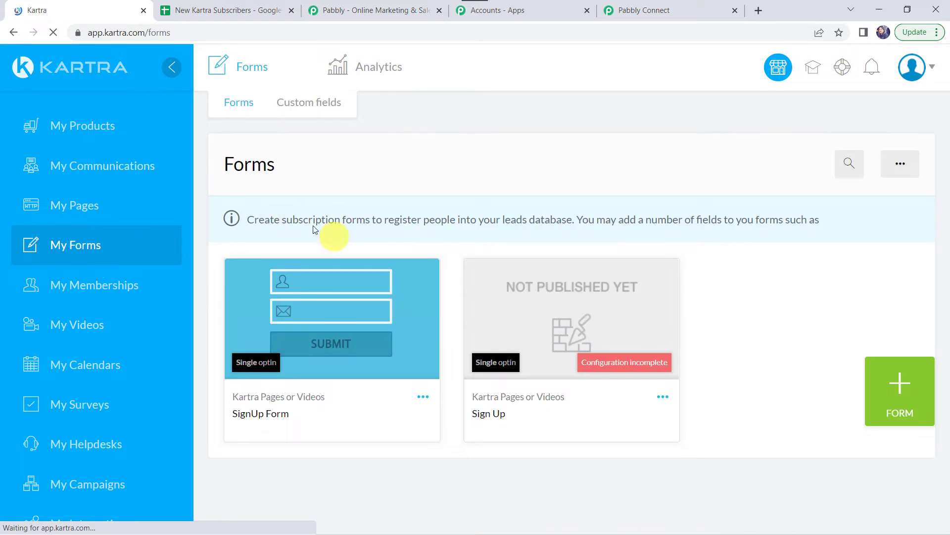
# Edit SignUp Form, saving through Form fields, Confirmation and Welcome to reach Automations.
pyautogui.click(420, 397)
pyautogui.click(489, 391)
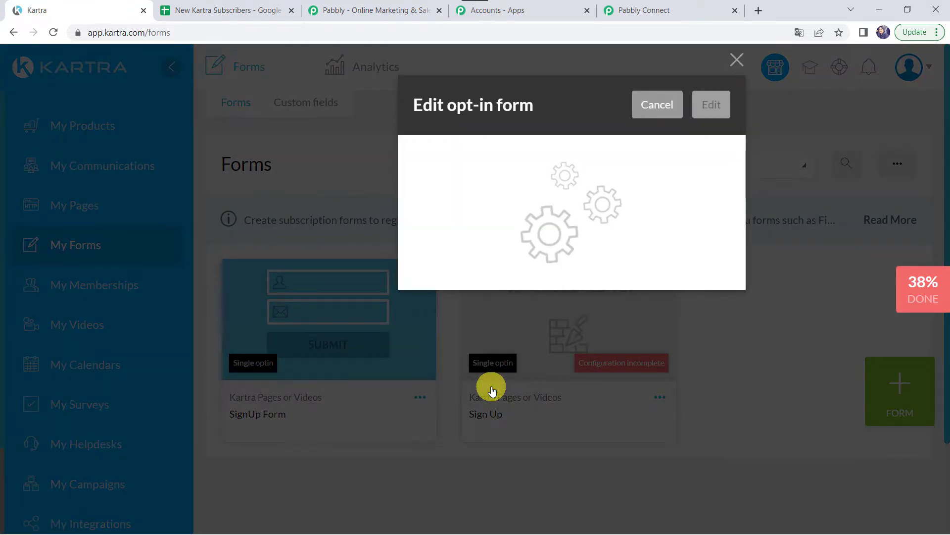
pyautogui.click(709, 106)
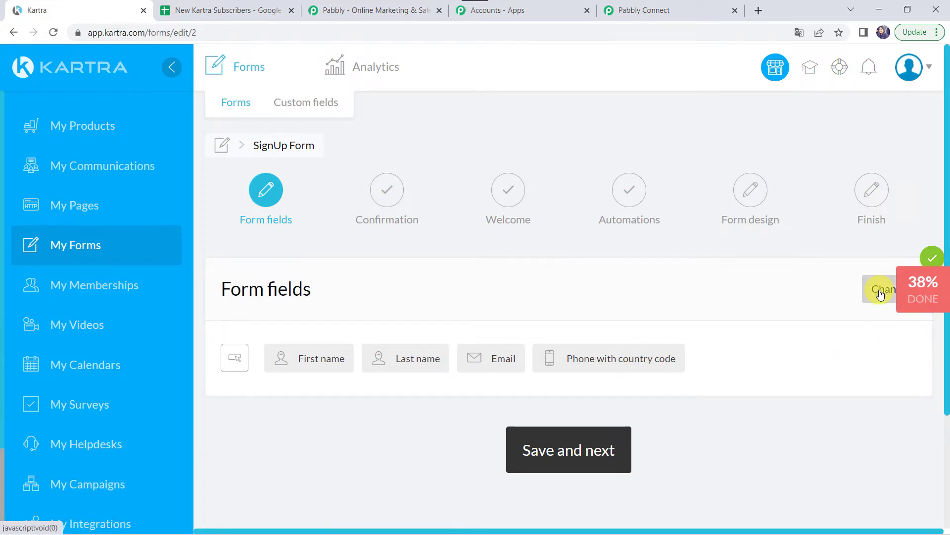
pyautogui.click(561, 453)
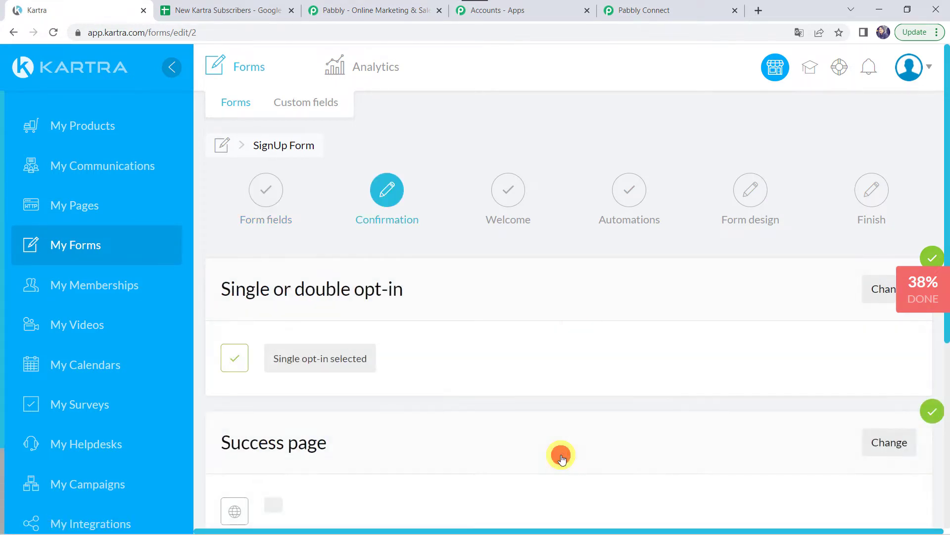
pyautogui.scroll(-3, 460, 426)
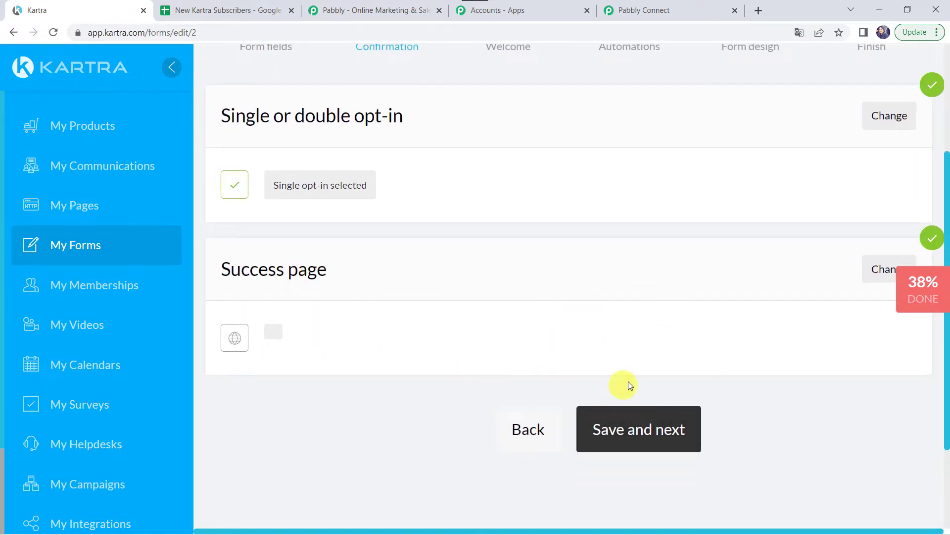
pyautogui.click(621, 433)
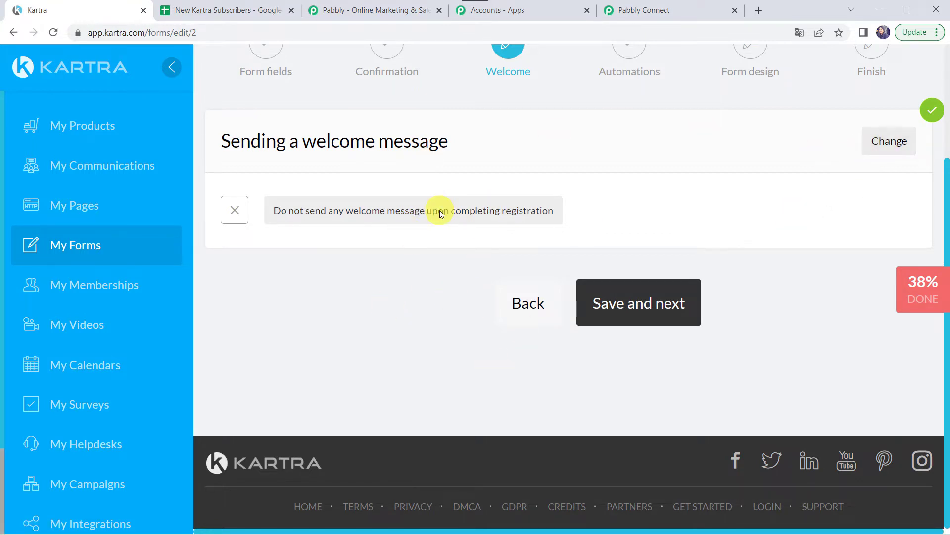
pyautogui.click(617, 299)
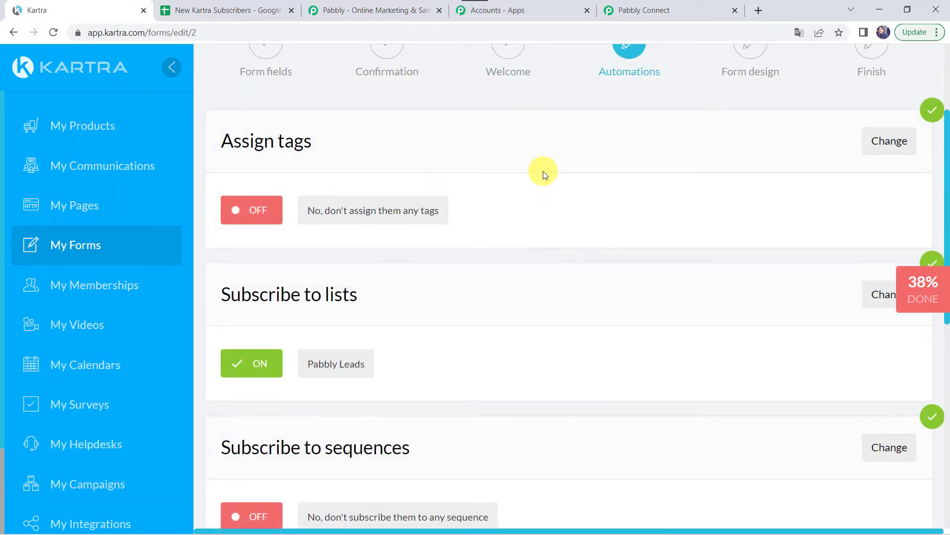
# Set the form's automation to subscribe every signup to the Pabbly Leads list and save.
pyautogui.click(386, 296)
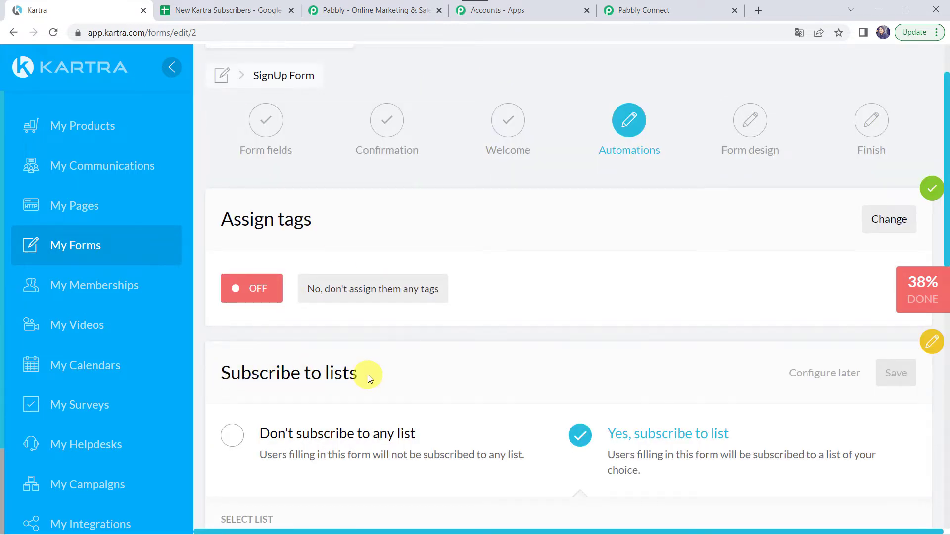
pyautogui.scroll(-2, 366, 374)
pyautogui.click(234, 327)
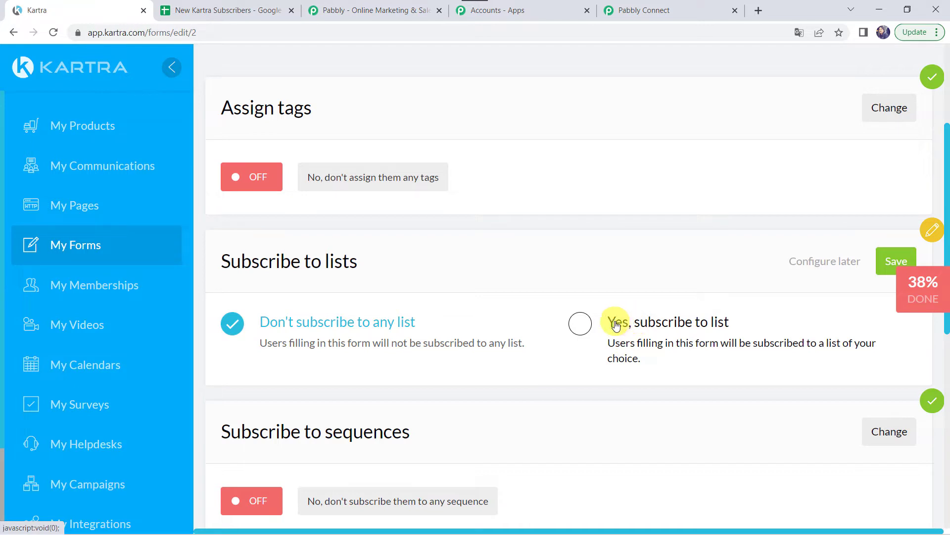
pyautogui.click(580, 323)
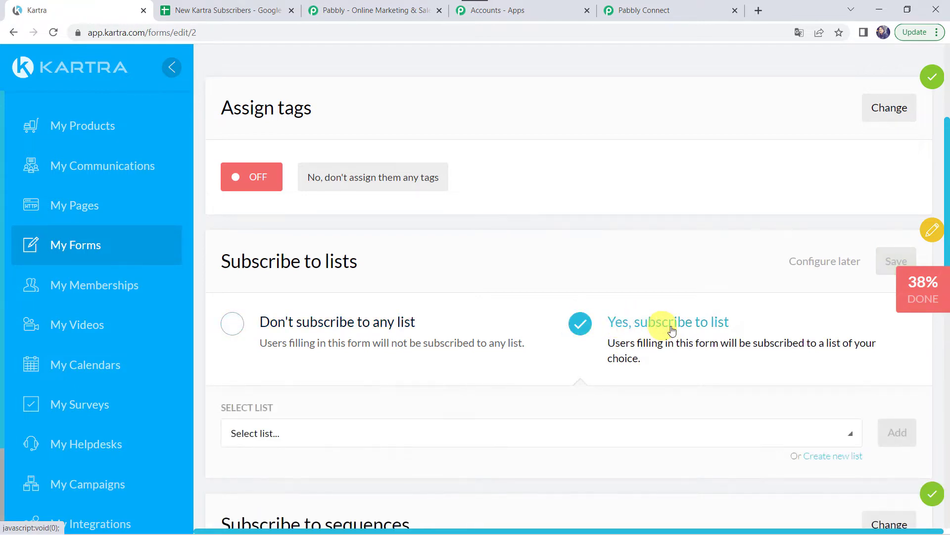
pyautogui.scroll(-2, 728, 335)
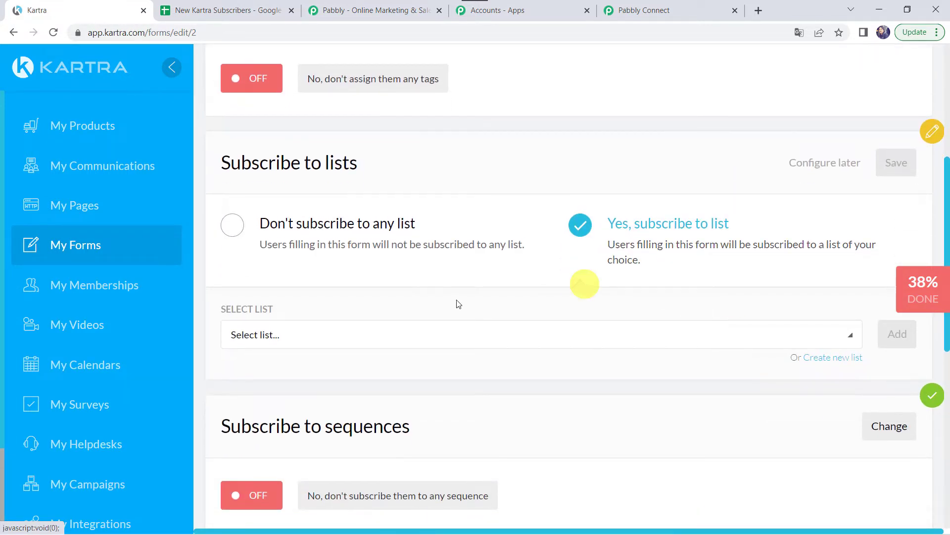
pyautogui.click(364, 336)
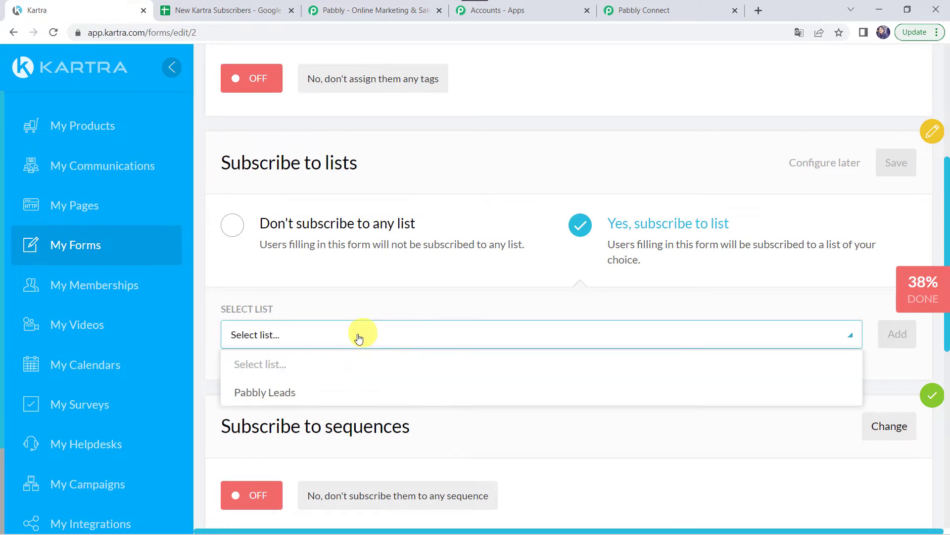
pyautogui.click(283, 394)
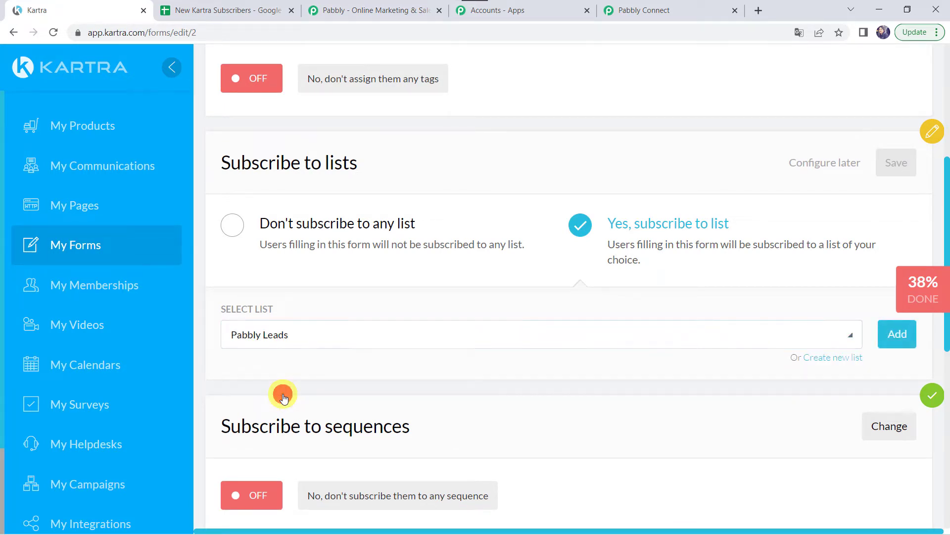
pyautogui.click(898, 334)
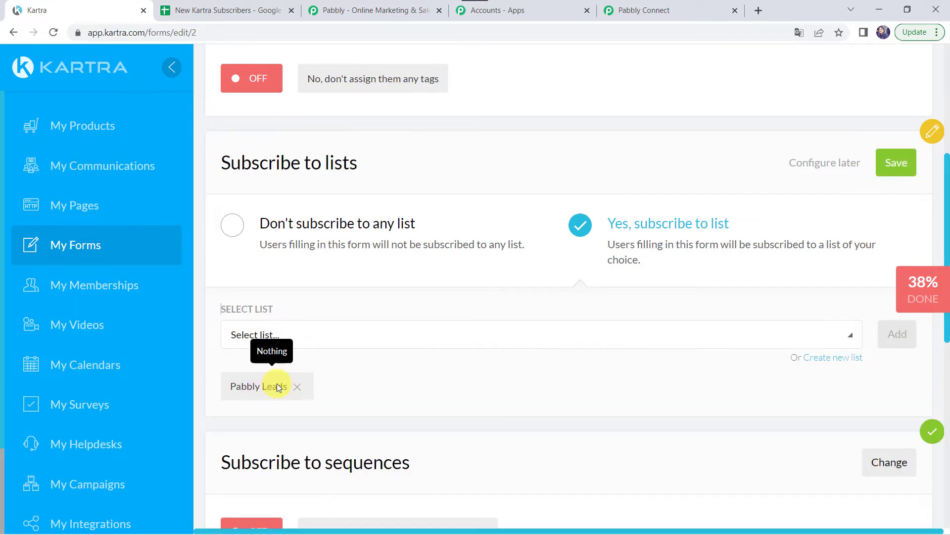
pyautogui.click(894, 162)
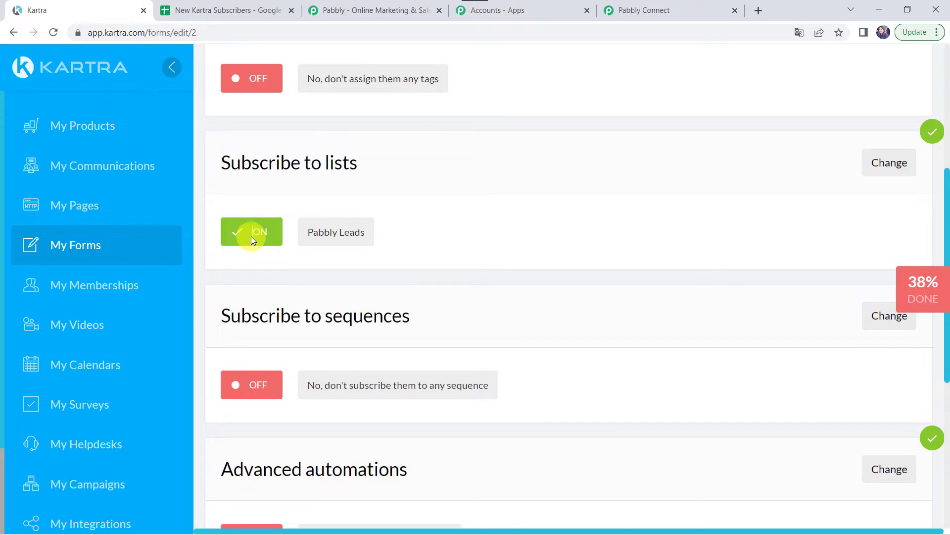
# Save the automations and continue to the Form design step.
pyautogui.scroll(-5, 435, 276)
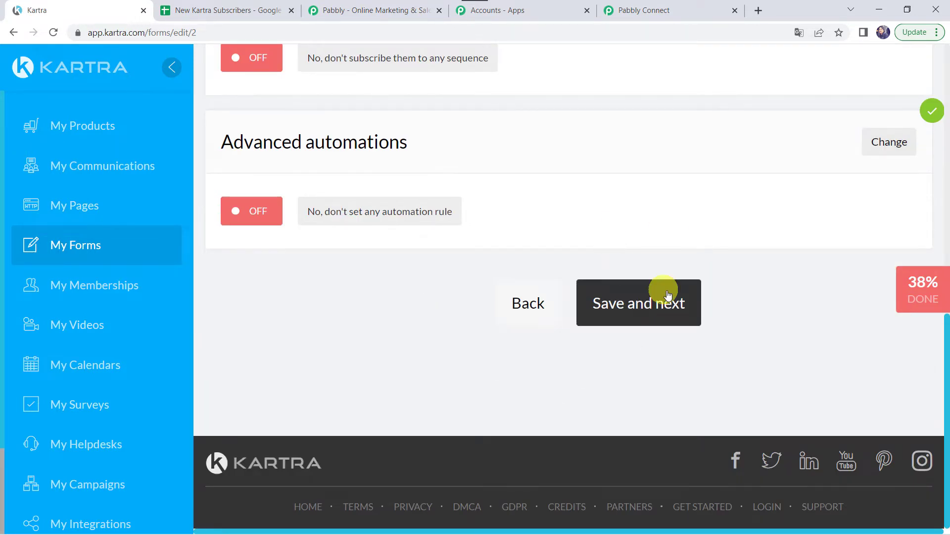
pyautogui.click(639, 305)
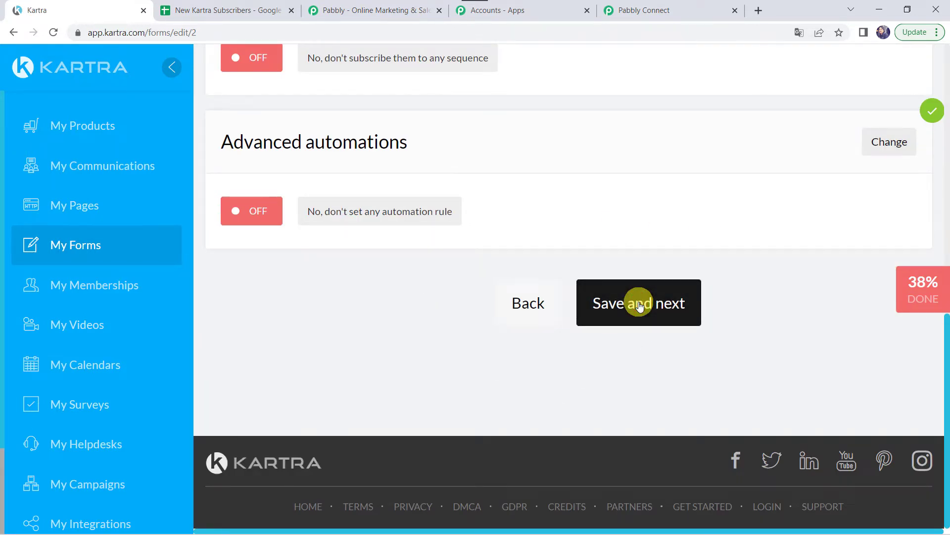
pyautogui.scroll(1, 639, 305)
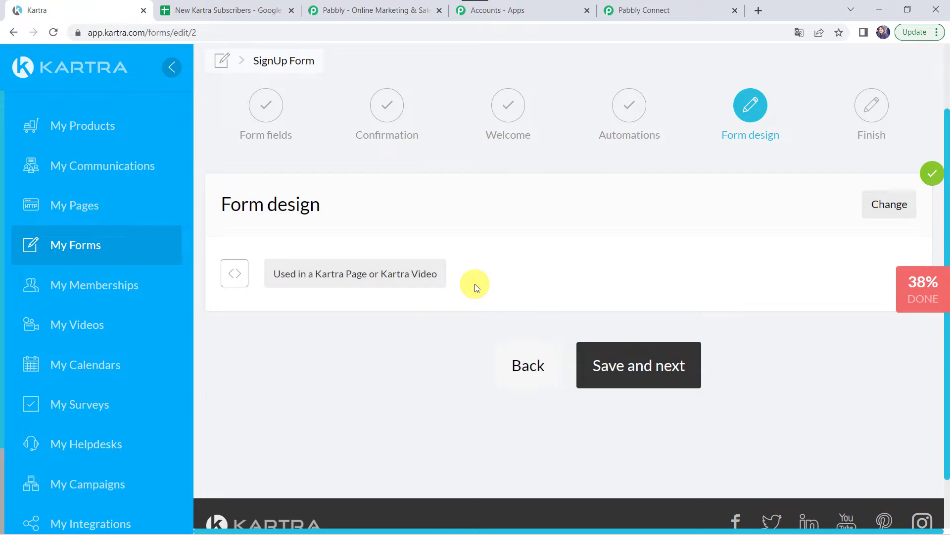
# Finish the SignUp Form from Form design and go to the My Pages list.
pyautogui.click(652, 375)
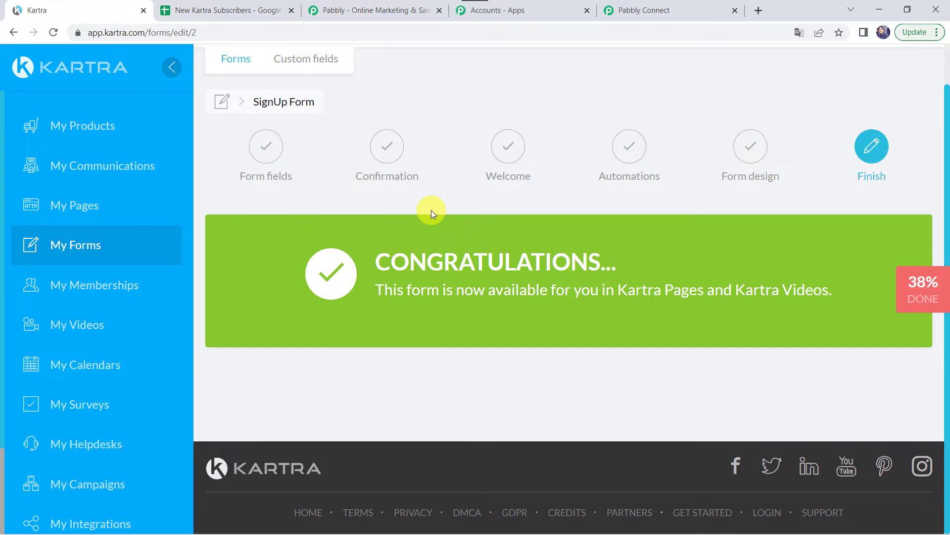
pyautogui.click(78, 210)
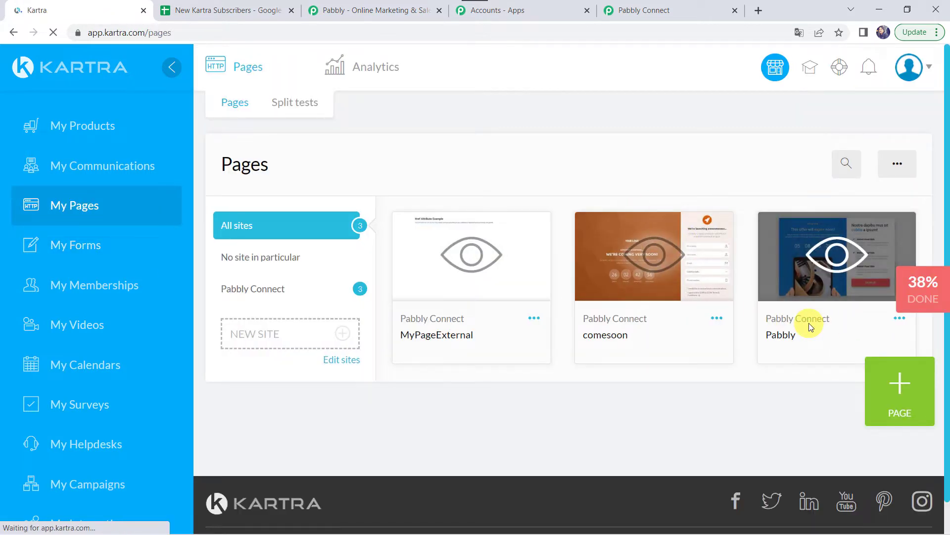
# Reveal and copy the Pabbly page's direct link, then open a new browser tab.
pyautogui.click(899, 320)
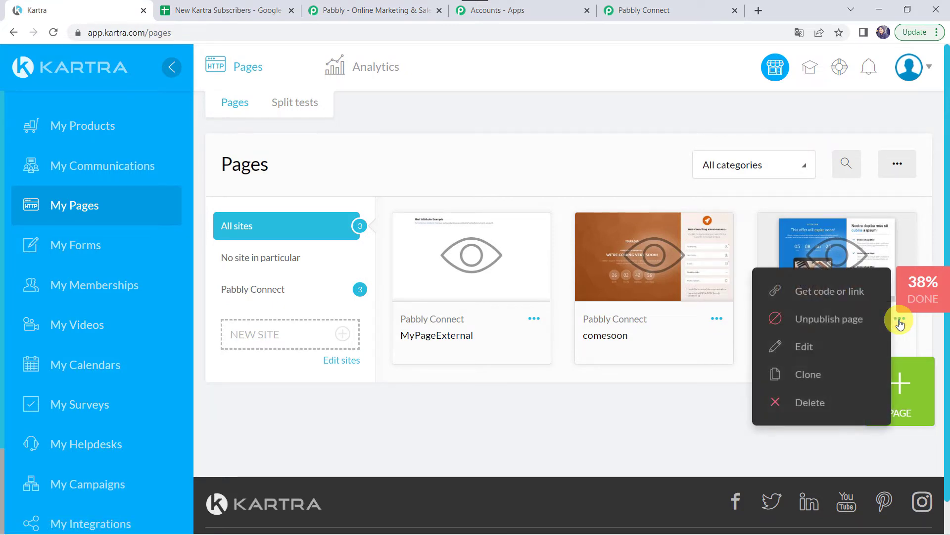
pyautogui.click(851, 300)
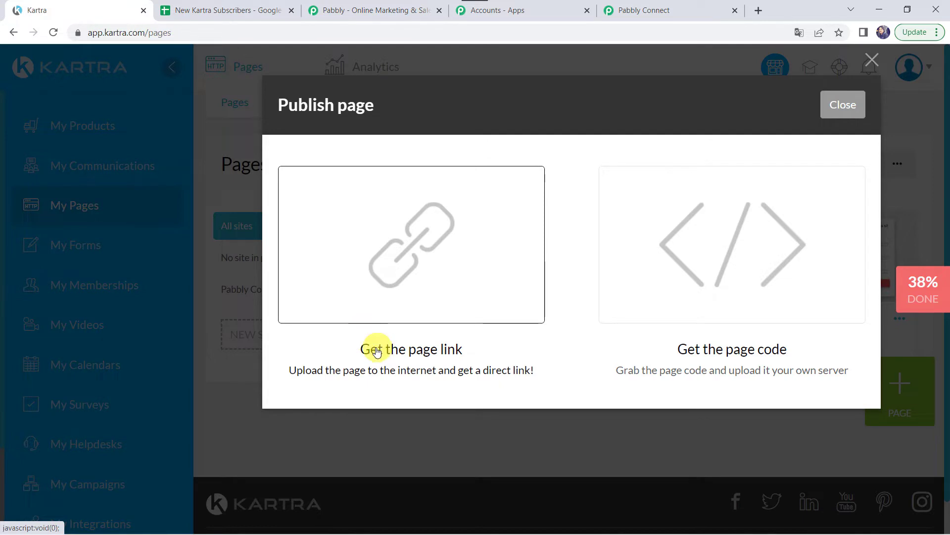
pyautogui.click(395, 224)
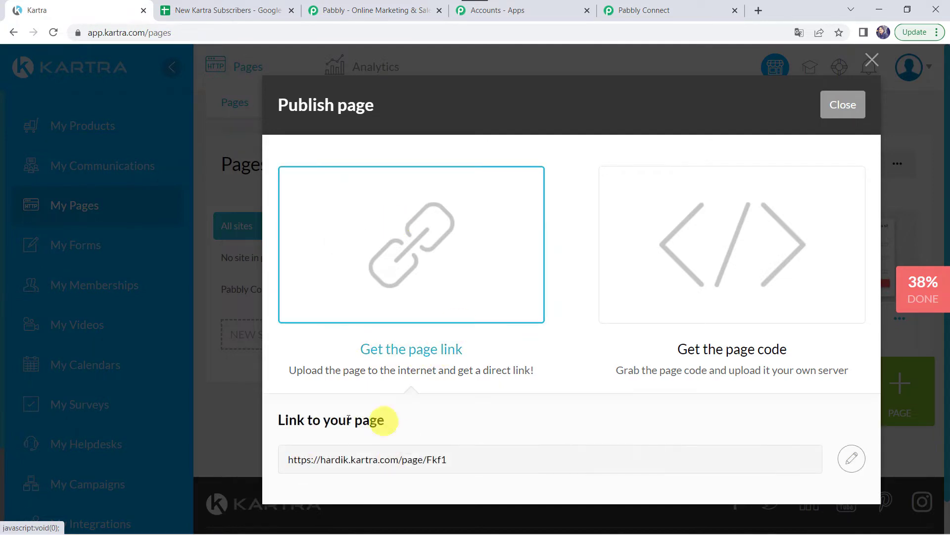
pyautogui.tripleClick(367, 461)
pyautogui.hotkey('ctrl', 'c')
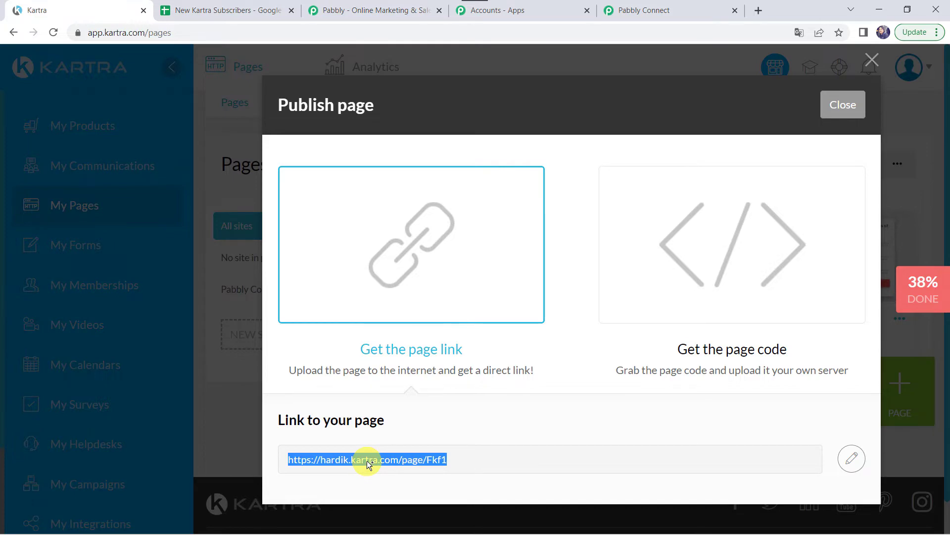
pyautogui.click(758, 10)
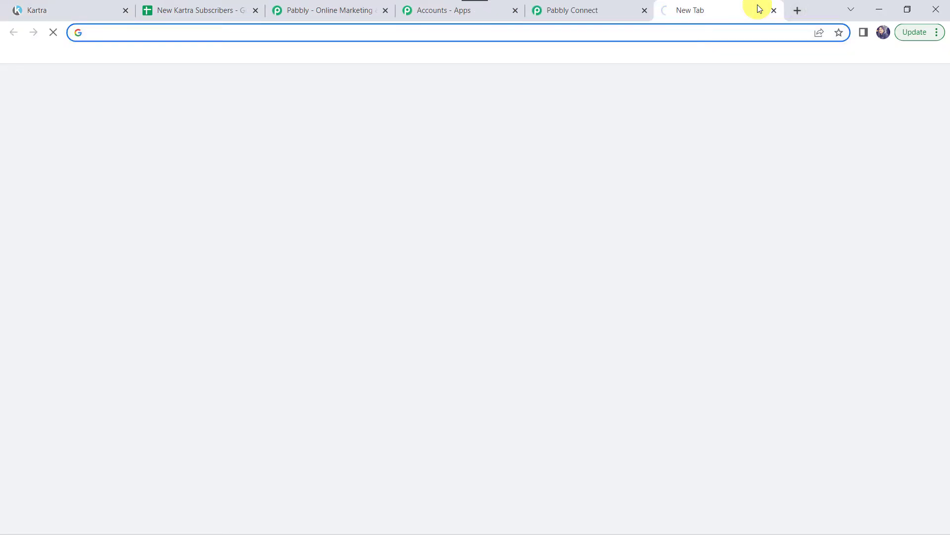
# Load the copied Pabbly page link to view its live SignUp Form, then return to Pabbly Connect.
pyautogui.hotkey('ctrl', 'v')
pyautogui.press('Return')
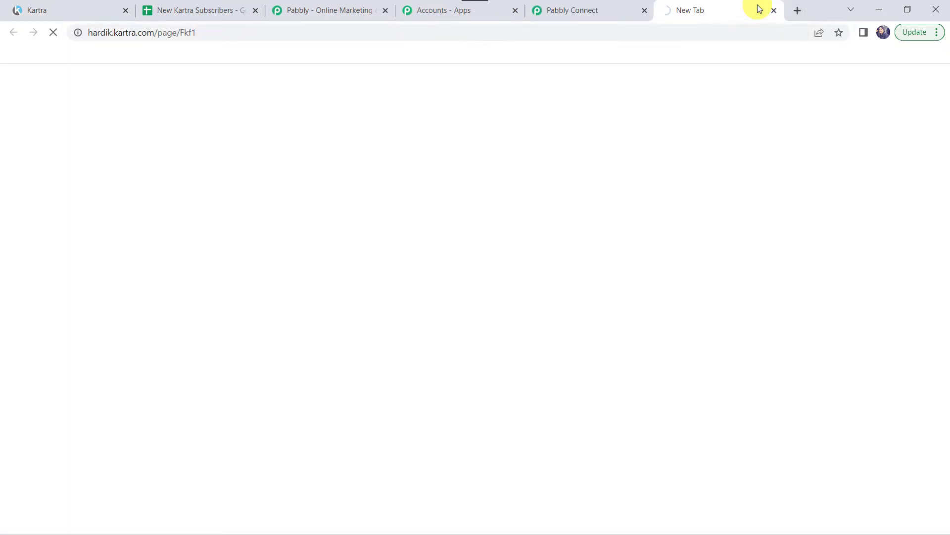
pyautogui.scroll(-15, 393, 417)
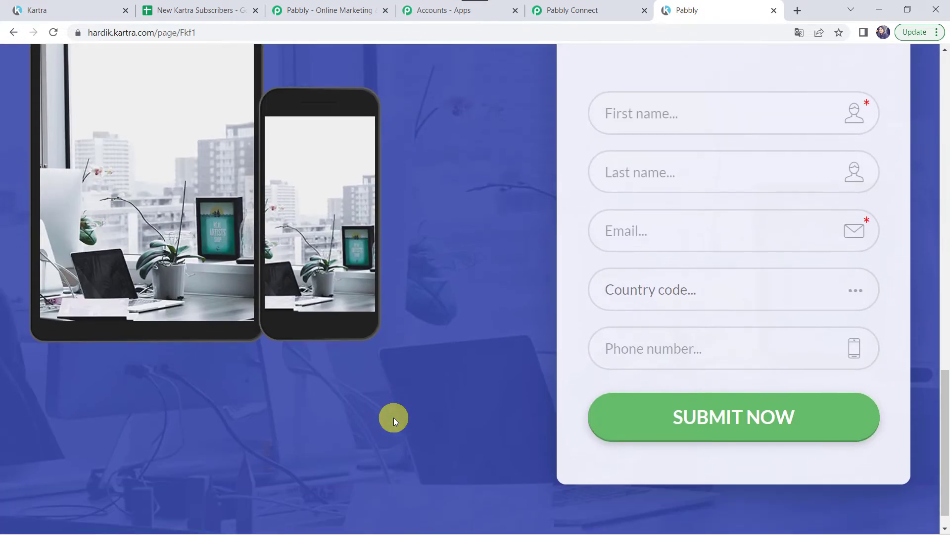
pyautogui.scroll(3, 393, 418)
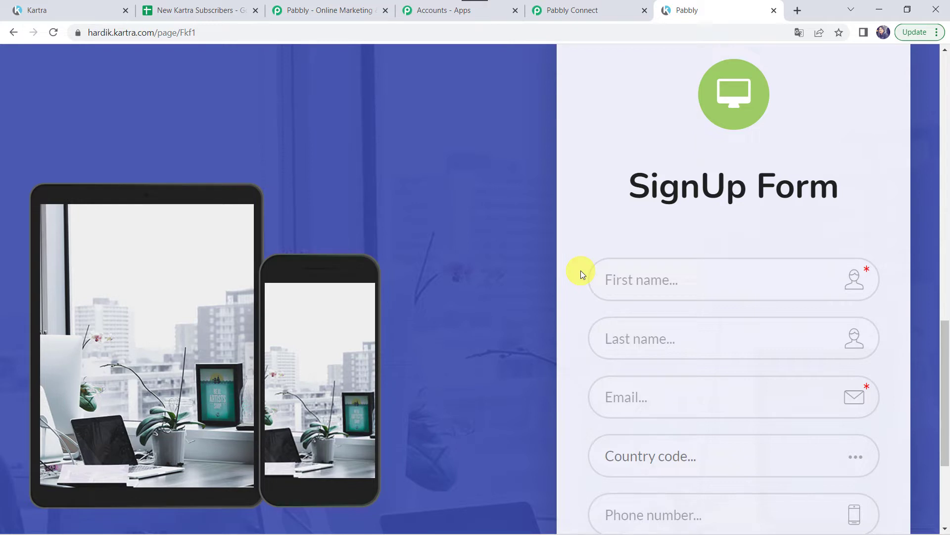
pyautogui.click(568, 6)
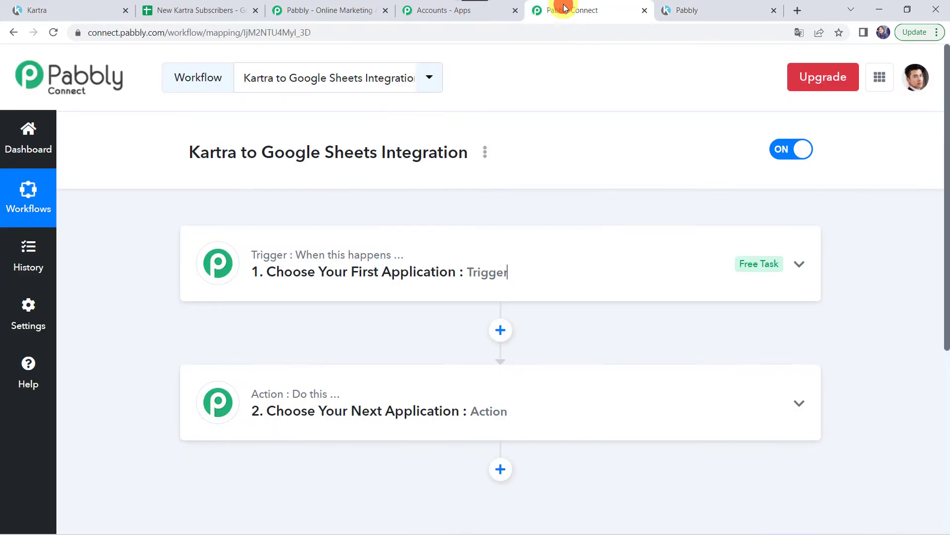
# Choose Kartra as the workflow's trigger app.
pyautogui.click(524, 259)
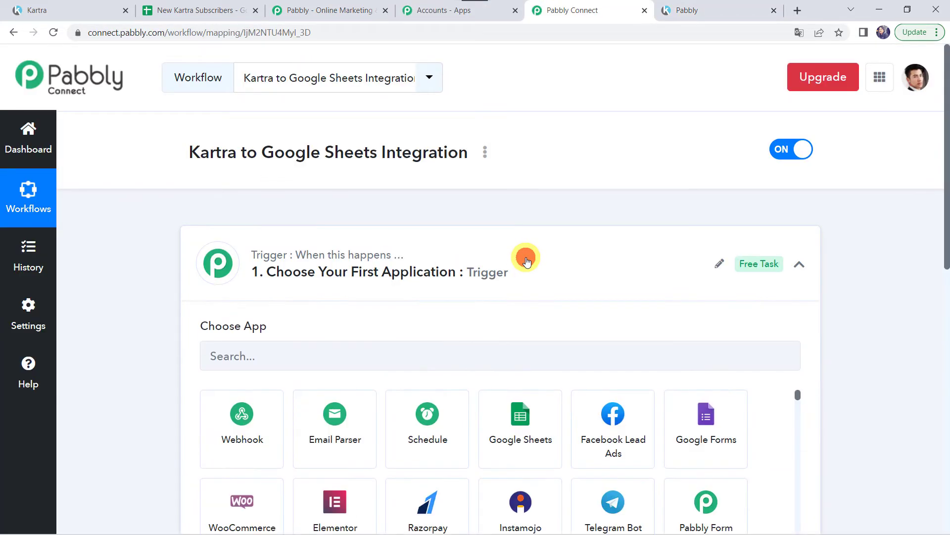
pyautogui.click(230, 355)
pyautogui.write('Karta')
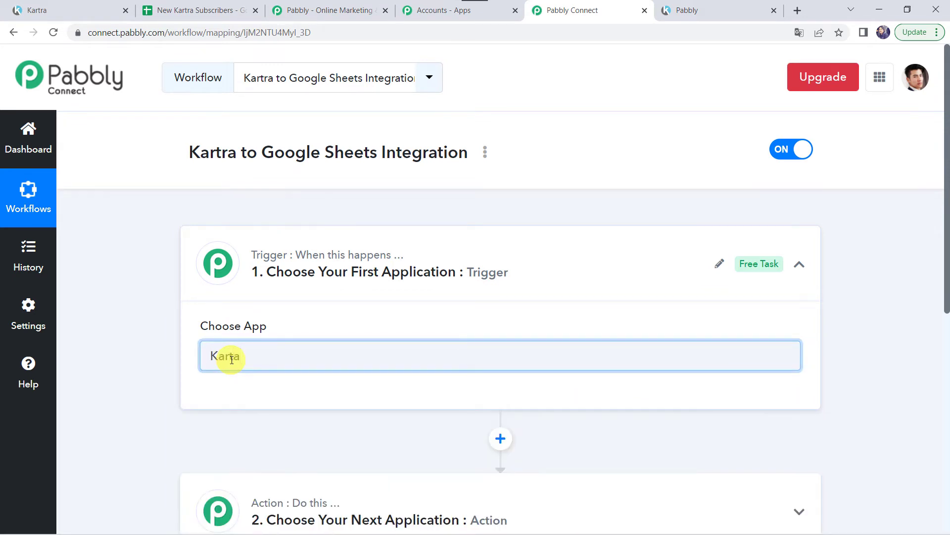
pyautogui.press('BackSpace')
pyautogui.click(251, 430)
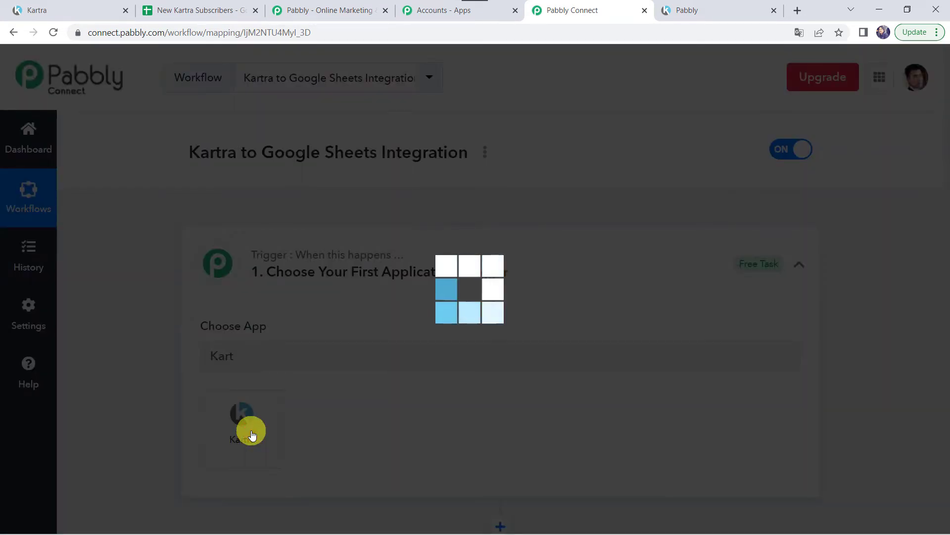
# Set the trigger event to Lead Subscribes to List and copy its webhook URL.
pyautogui.scroll(-1, 250, 433)
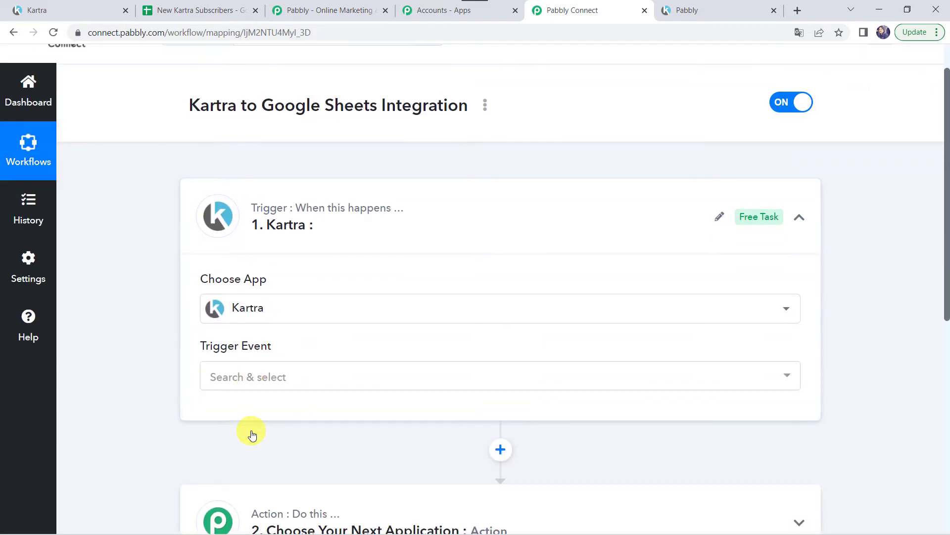
pyautogui.click(247, 374)
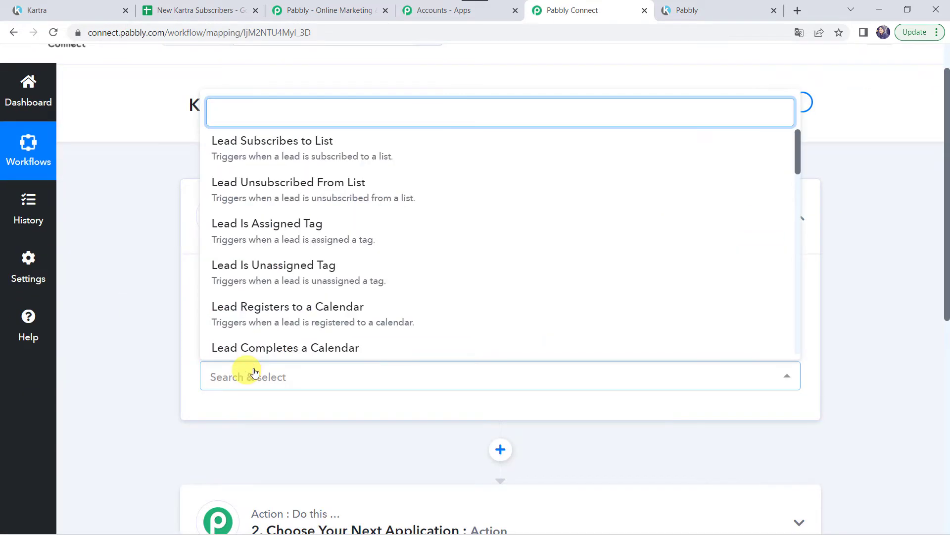
pyautogui.click(329, 147)
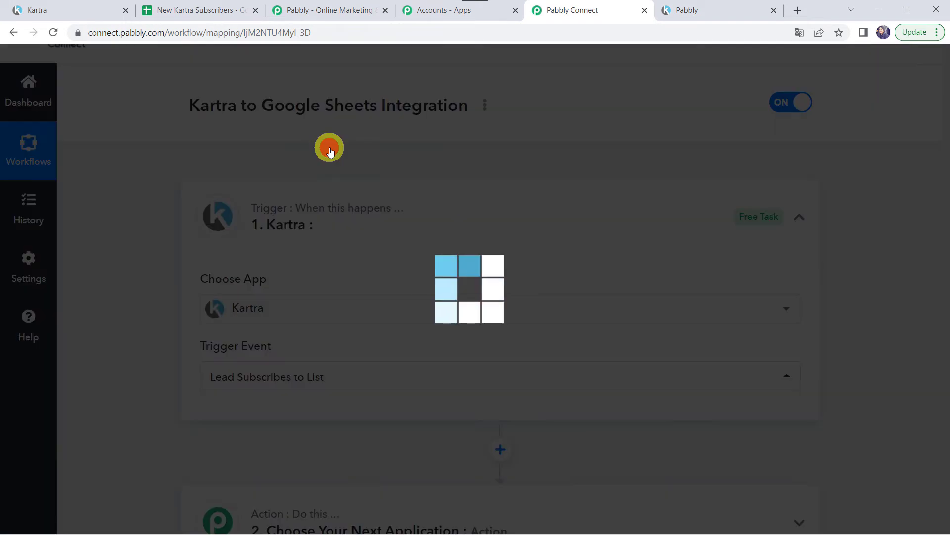
pyautogui.scroll(-4, 329, 149)
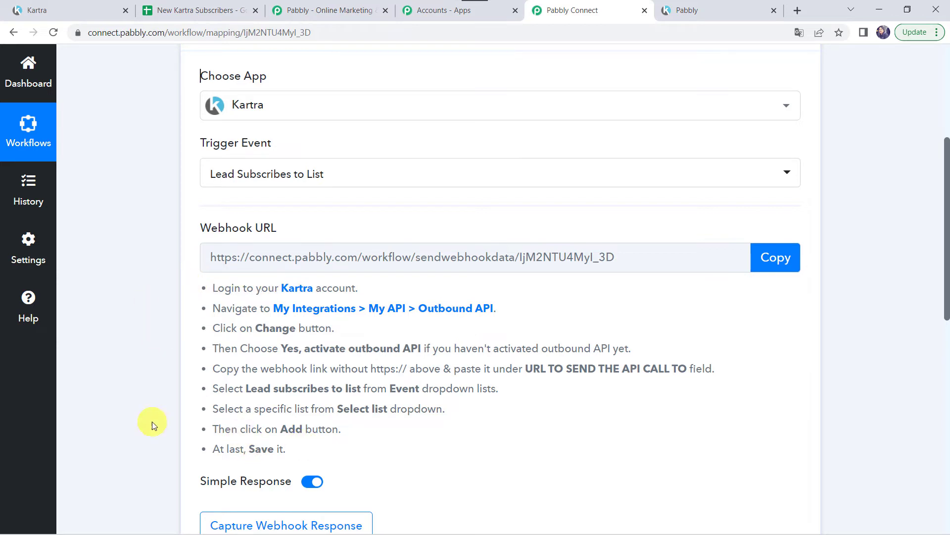
pyautogui.click(779, 262)
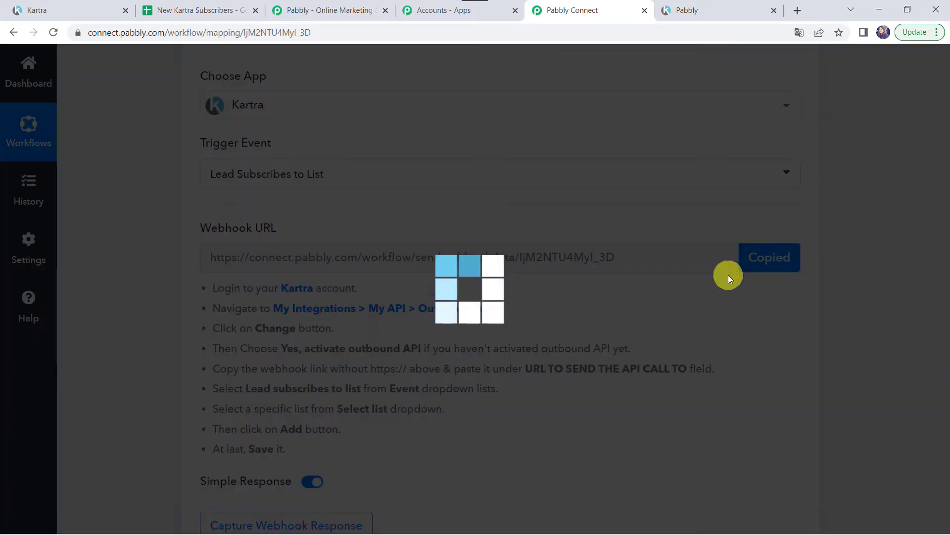
# Back in Kartra, close the publish page window and open My Integrations > API > My API.
pyautogui.click(65, 7)
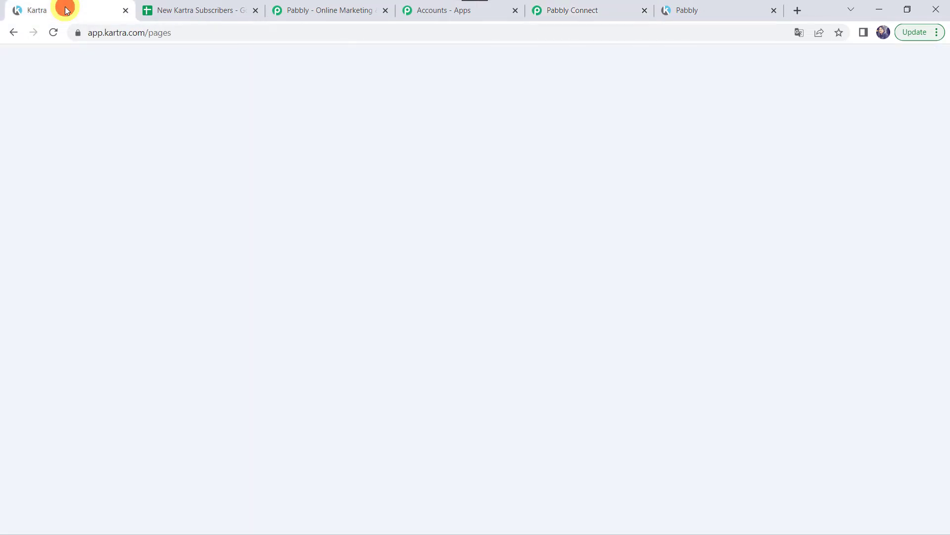
pyautogui.click(844, 105)
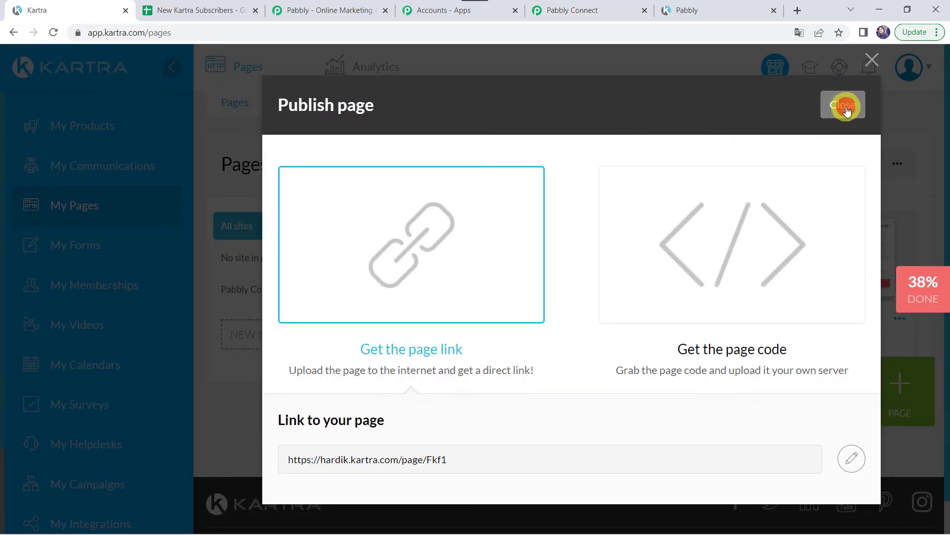
pyautogui.scroll(-2, 78, 314)
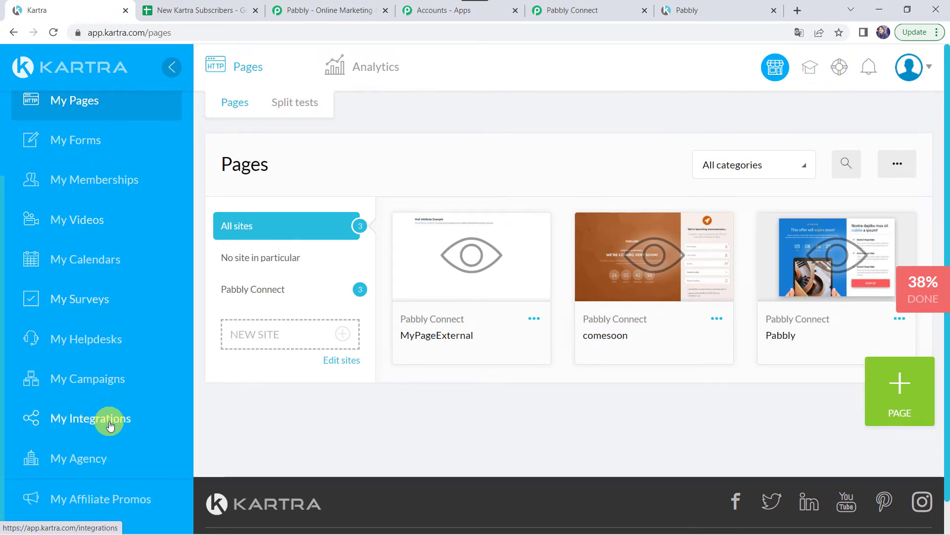
pyautogui.click(110, 424)
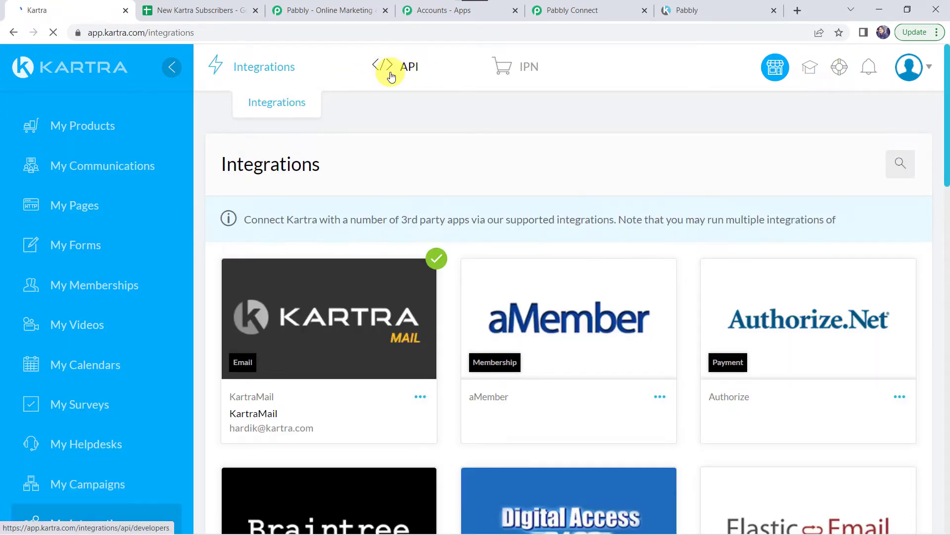
pyautogui.click(405, 73)
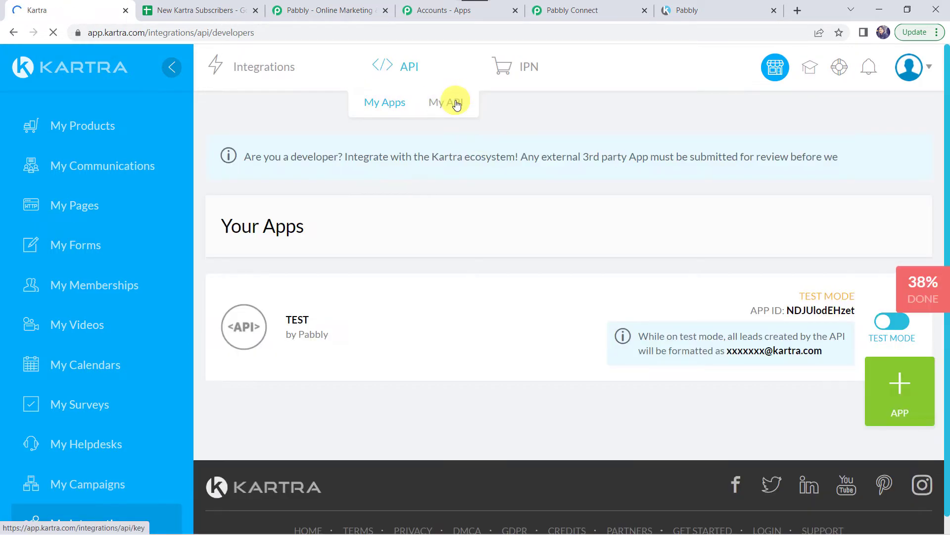
pyautogui.click(456, 104)
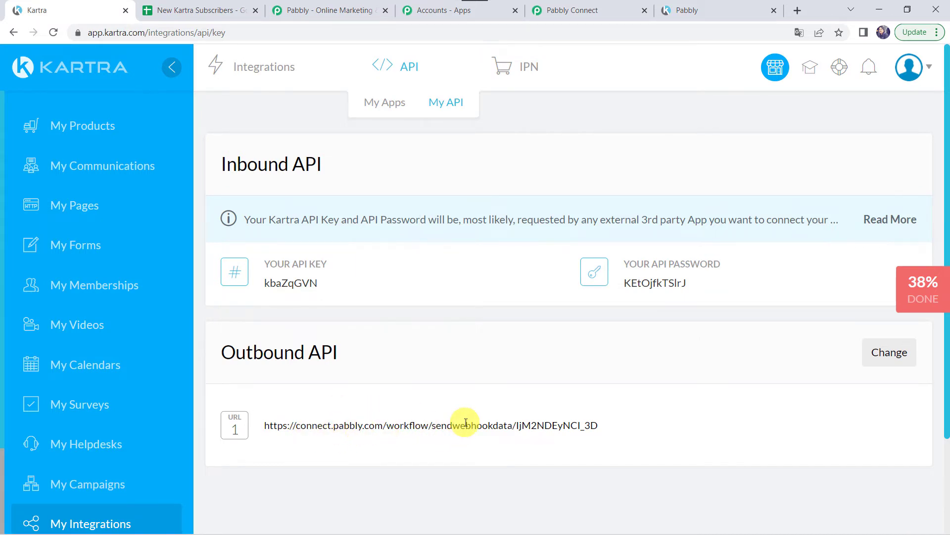
# Edit the outbound API settings, replacing the old webhook URL with the pasted Pabbly webhook.
pyautogui.click(886, 357)
pyautogui.scroll(-2, 567, 361)
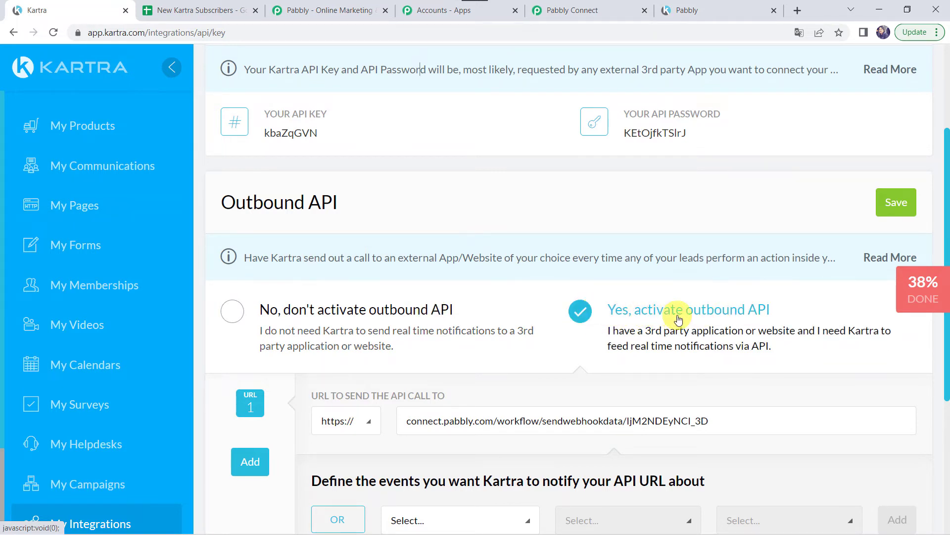
pyautogui.scroll(-3, 678, 316)
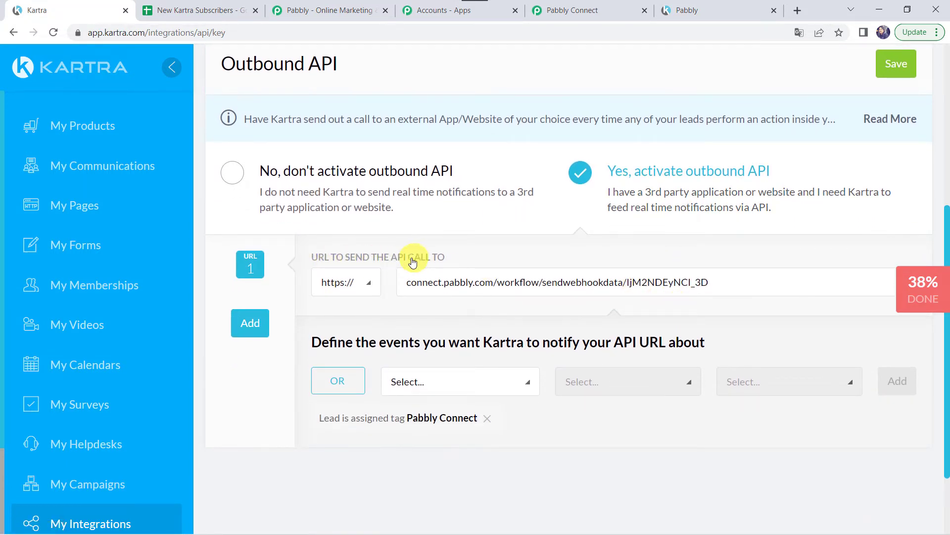
pyautogui.doubleClick(460, 283)
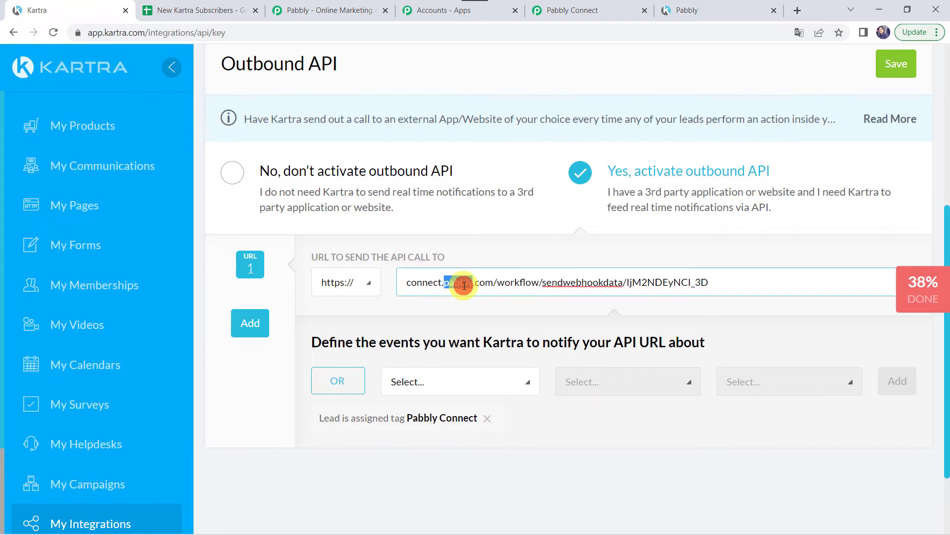
pyautogui.tripleClick(464, 286)
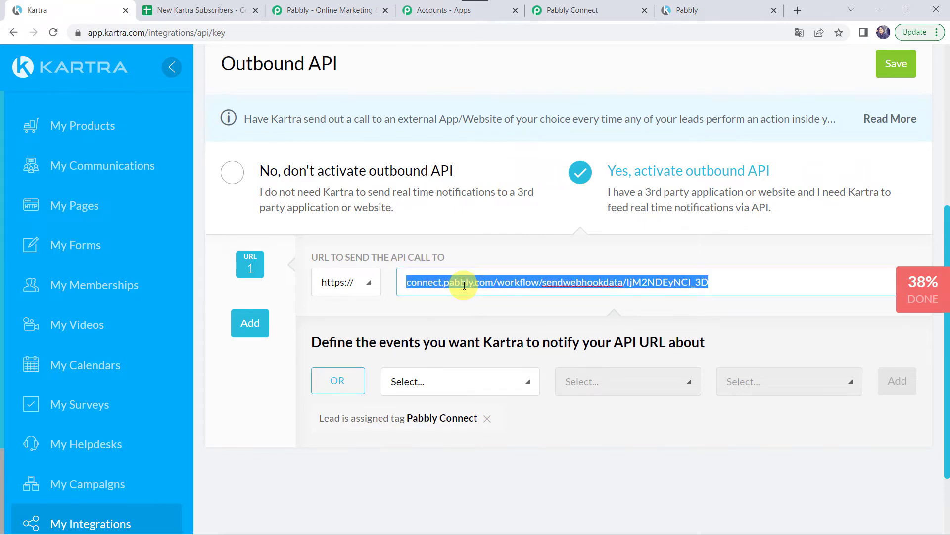
pyautogui.press('BackSpace')
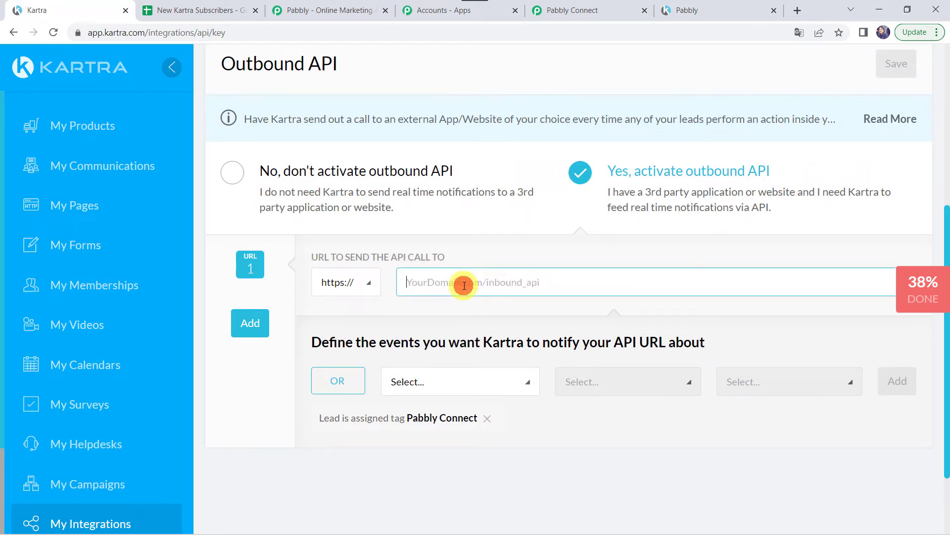
pyautogui.rightClick(464, 286)
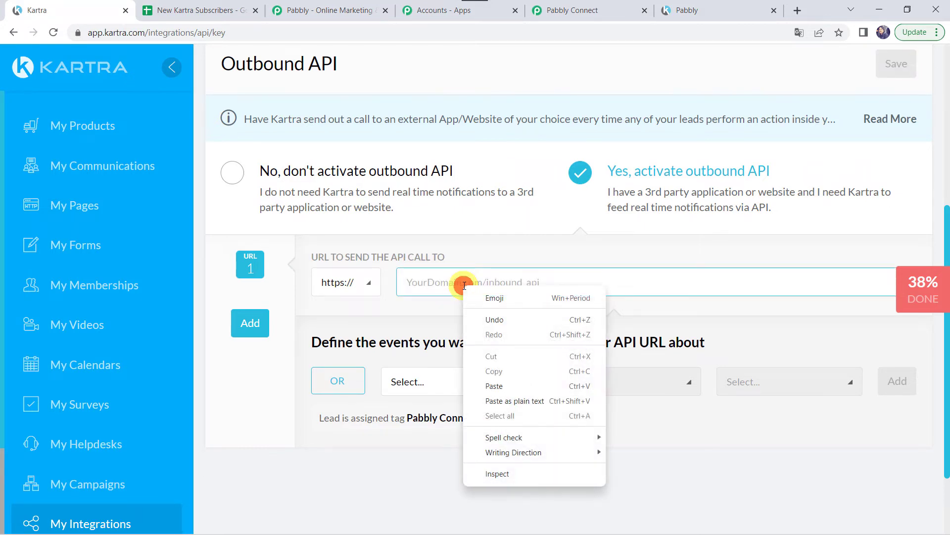
pyautogui.click(494, 386)
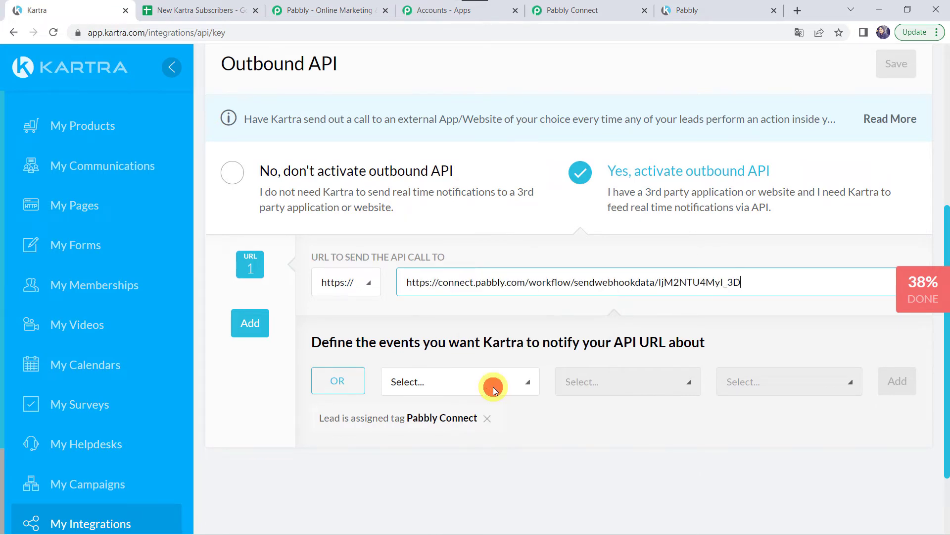
pyautogui.click(441, 283)
pyautogui.press('BackSpace')
pyautogui.press('BackSpace')
pyautogui.press('BackSpace')
pyautogui.press('BackSpace')
pyautogui.press('BackSpace')
pyautogui.press('BackSpace')
pyautogui.press('BackSpace')
pyautogui.press('BackSpace')
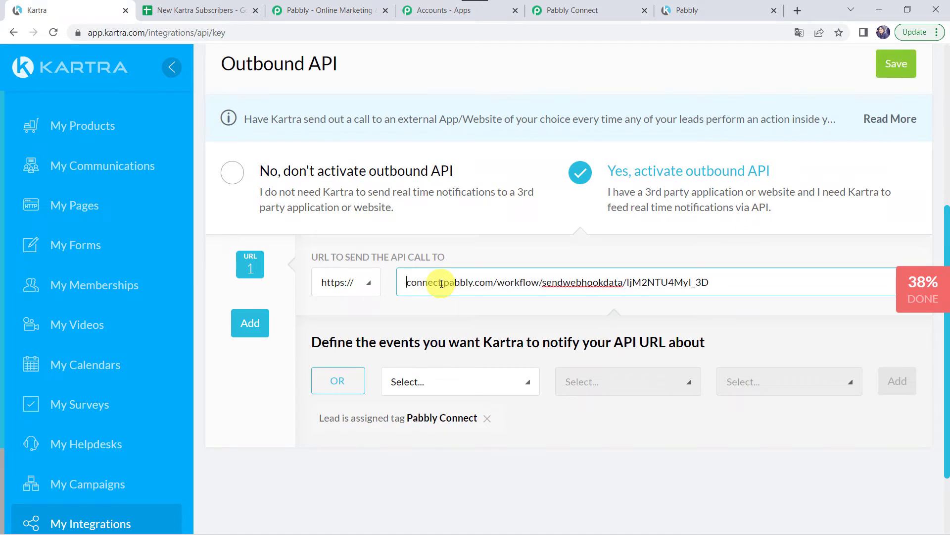
pyautogui.click(361, 280)
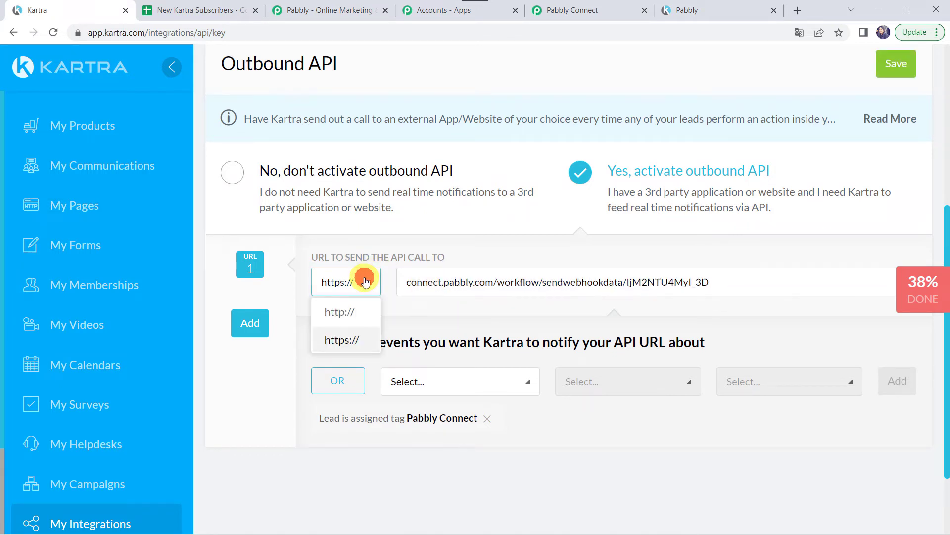
pyautogui.click(346, 346)
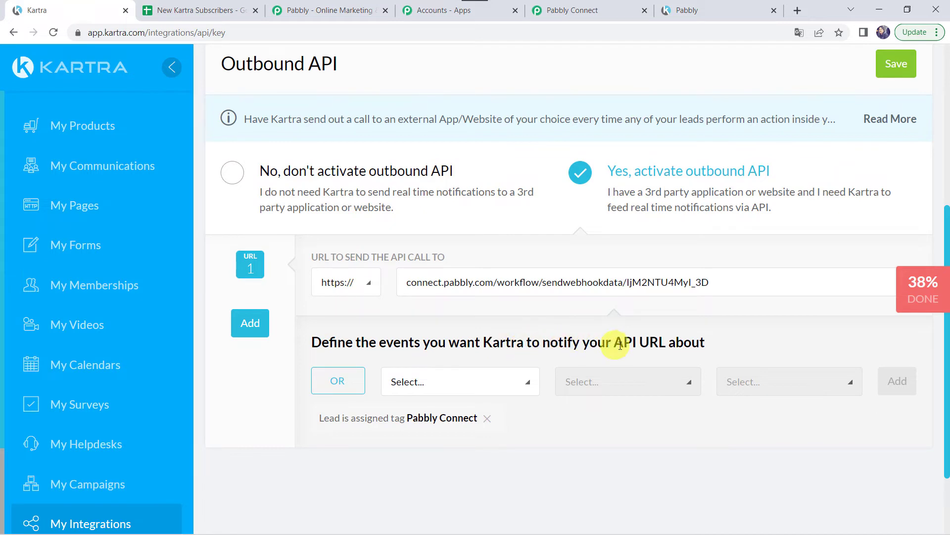
pyautogui.click(416, 389)
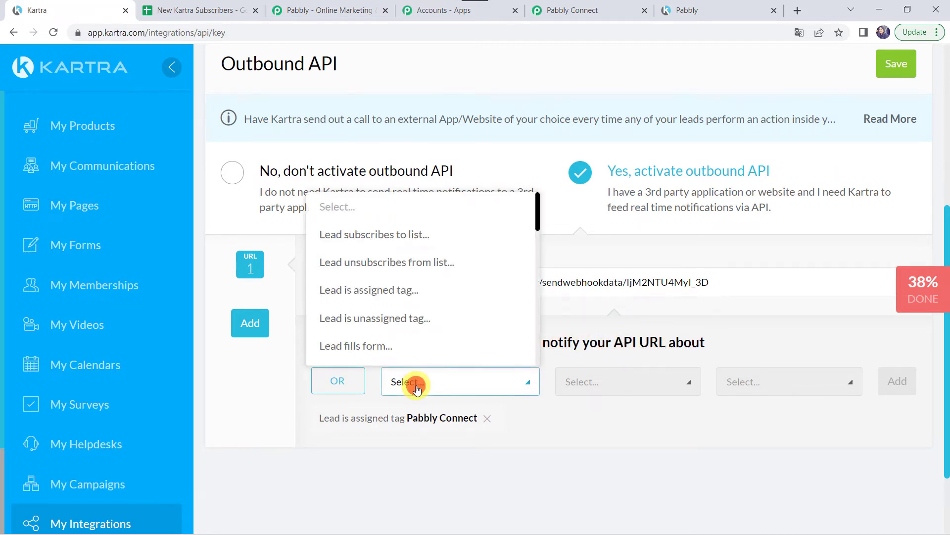
pyautogui.click(402, 237)
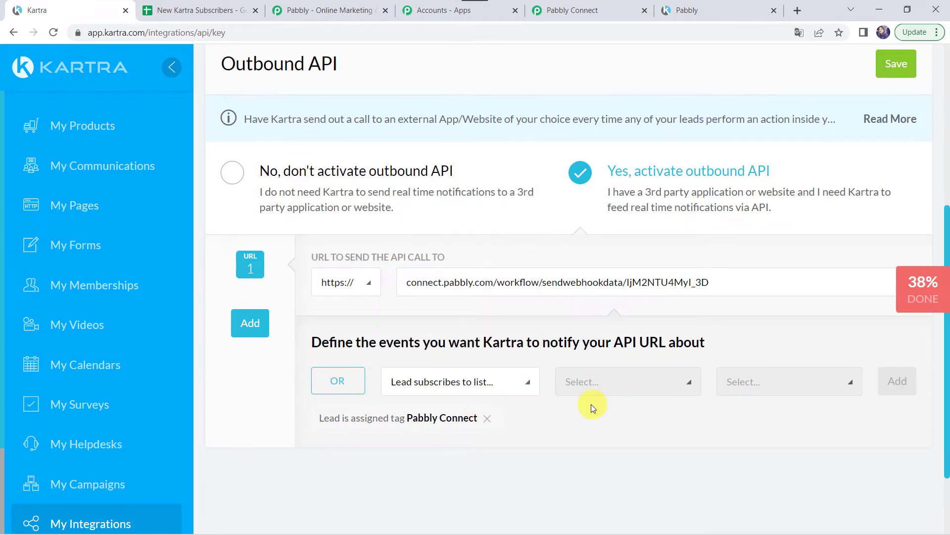
# Add the Pabbly Leads list as the subscription trigger and save the outbound API settings.
pyautogui.click(687, 389)
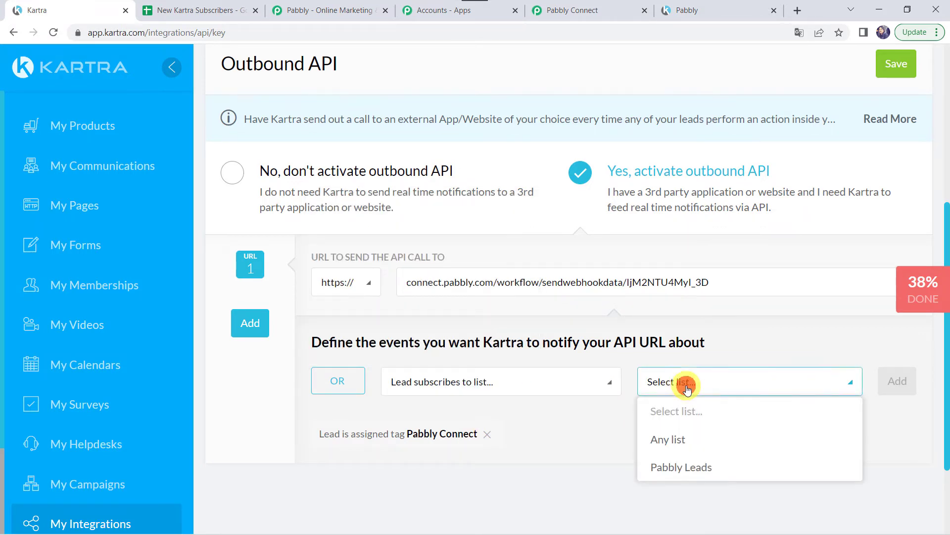
pyautogui.click(681, 467)
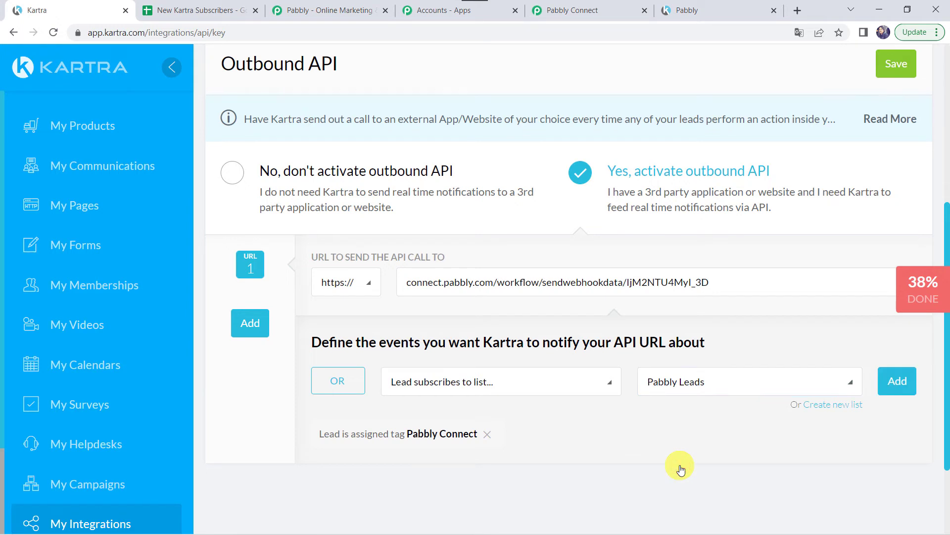
pyautogui.click(897, 381)
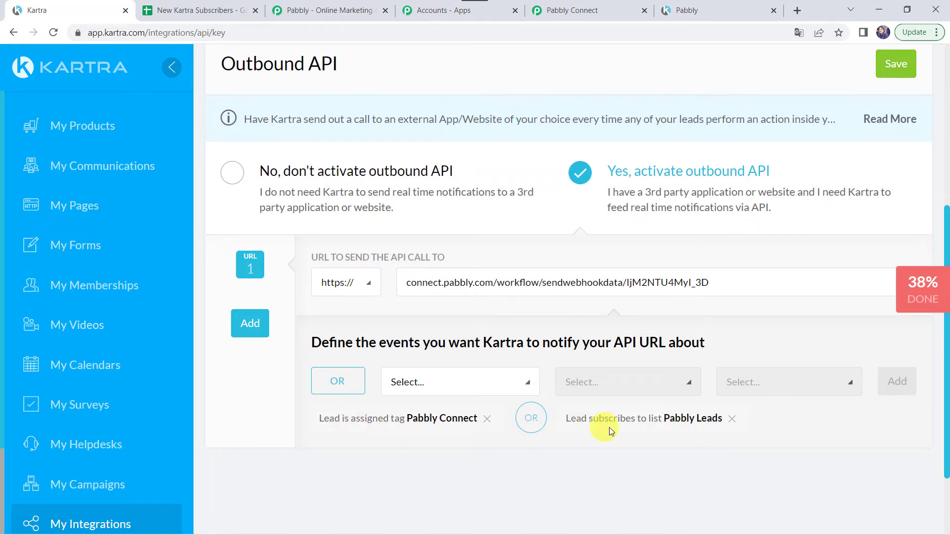
pyautogui.click(897, 73)
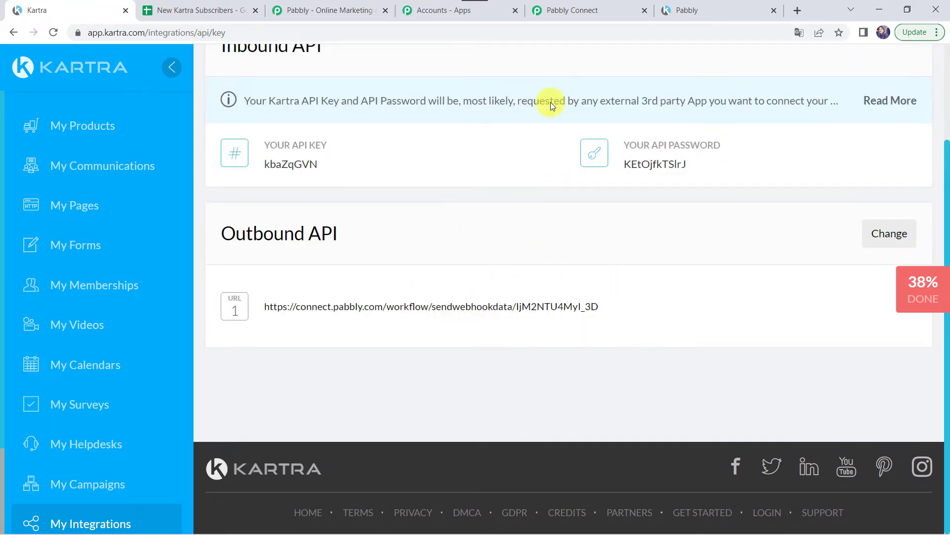
# Confirm the Pabbly Connect trigger shows Waiting For Webhook Response, then return to the Kartra landing page.
pyautogui.click(602, 6)
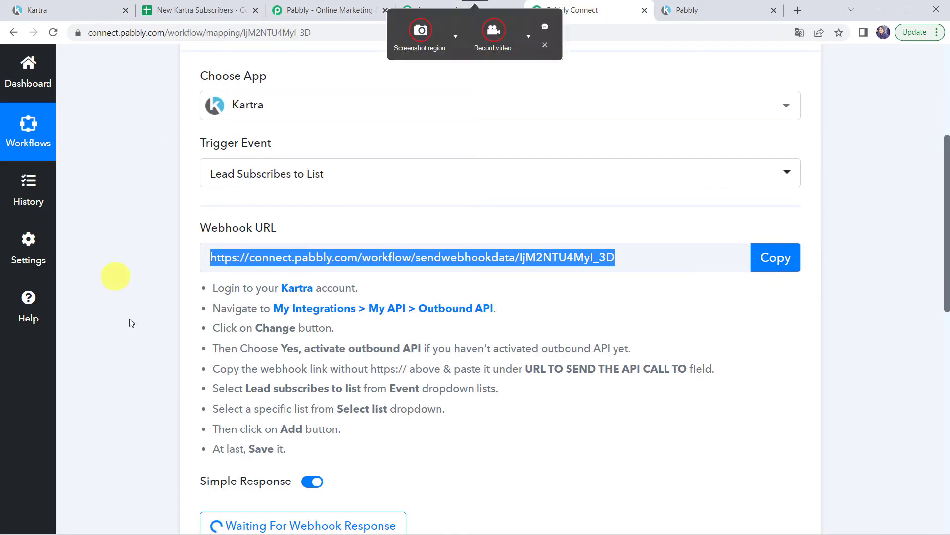
pyautogui.scroll(-3, 148, 372)
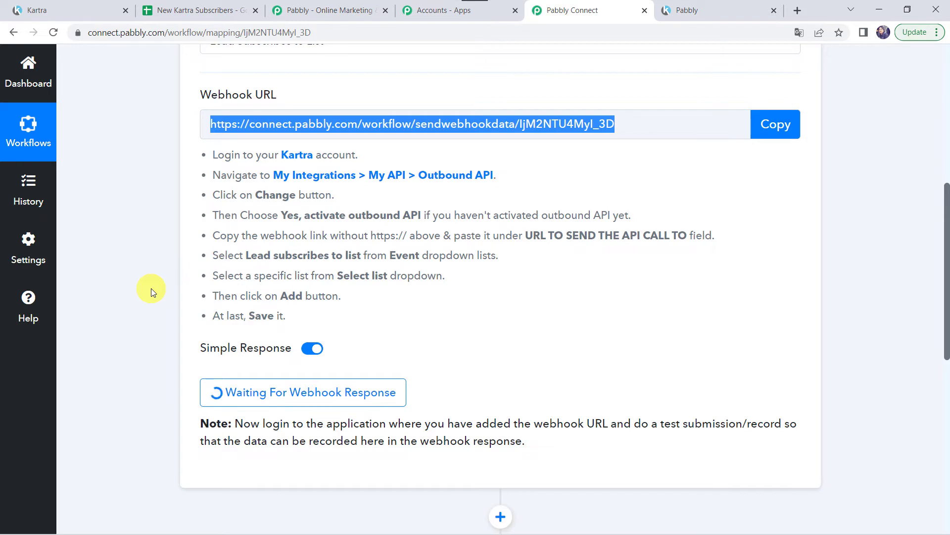
pyautogui.click(703, 13)
pyautogui.scroll(-1, 428, 204)
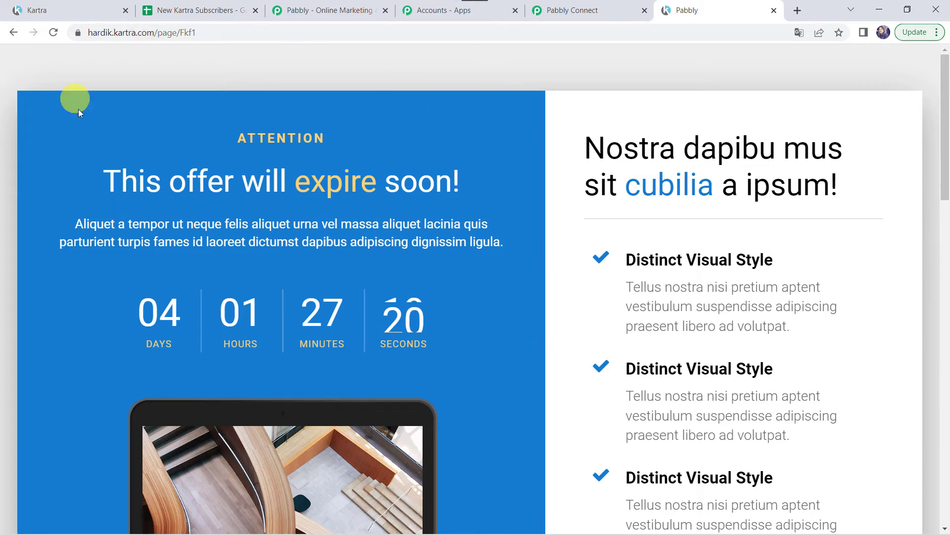
# Reload the landing page and submit a test signup with the lead's first name filled in.
pyautogui.click(53, 34)
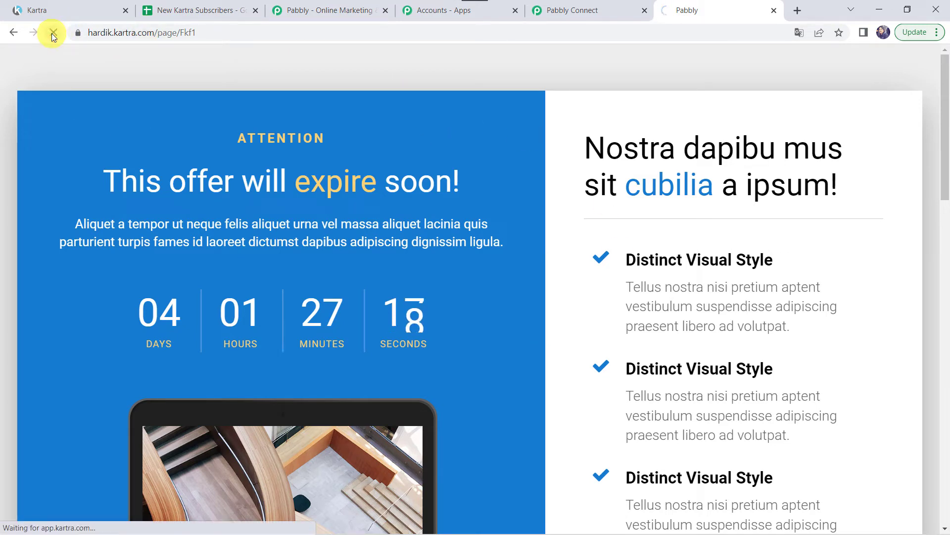
pyautogui.scroll(-15, 667, 181)
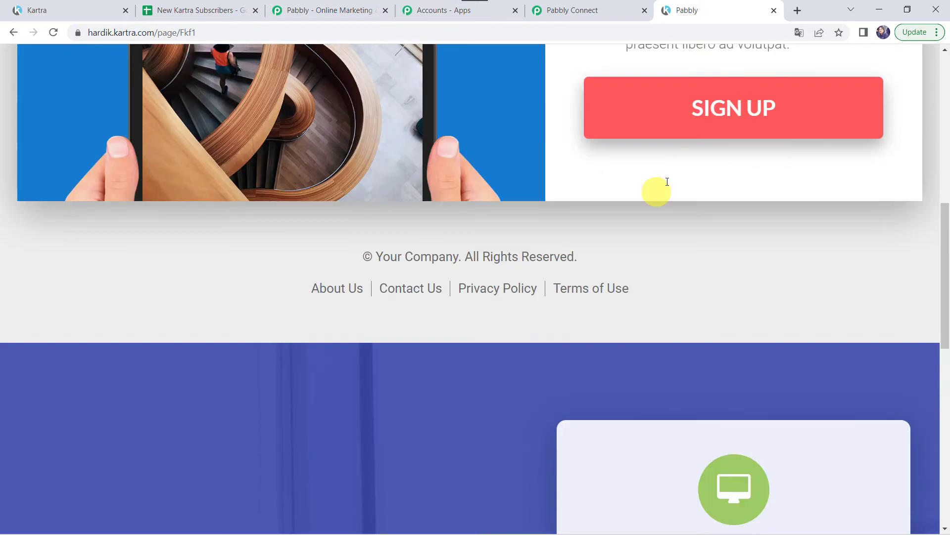
pyautogui.scroll(-3, 667, 182)
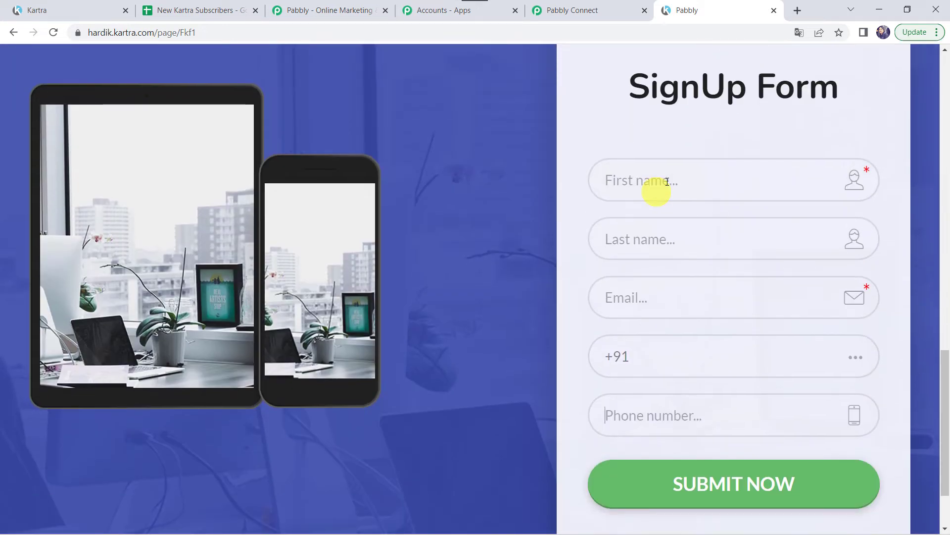
pyautogui.click(655, 193)
pyautogui.write('Adam')
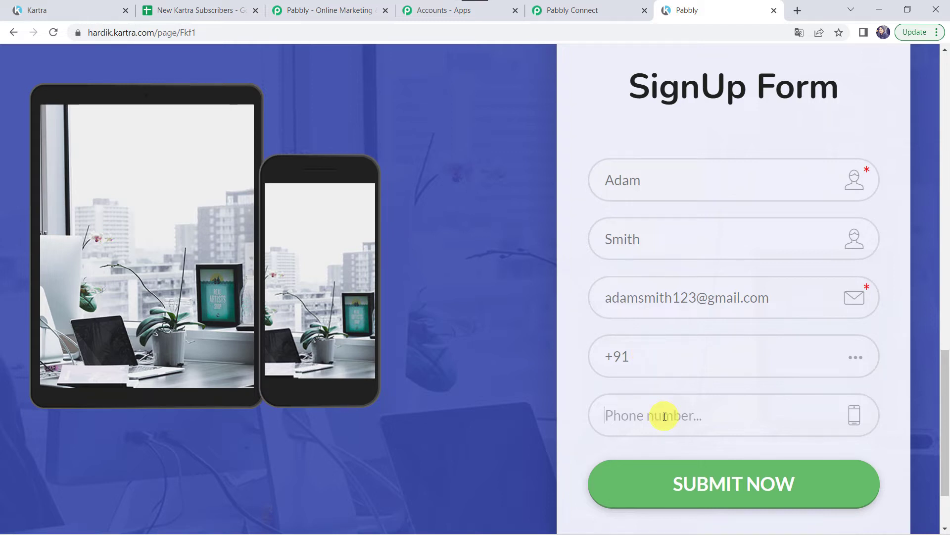
pyautogui.click(701, 496)
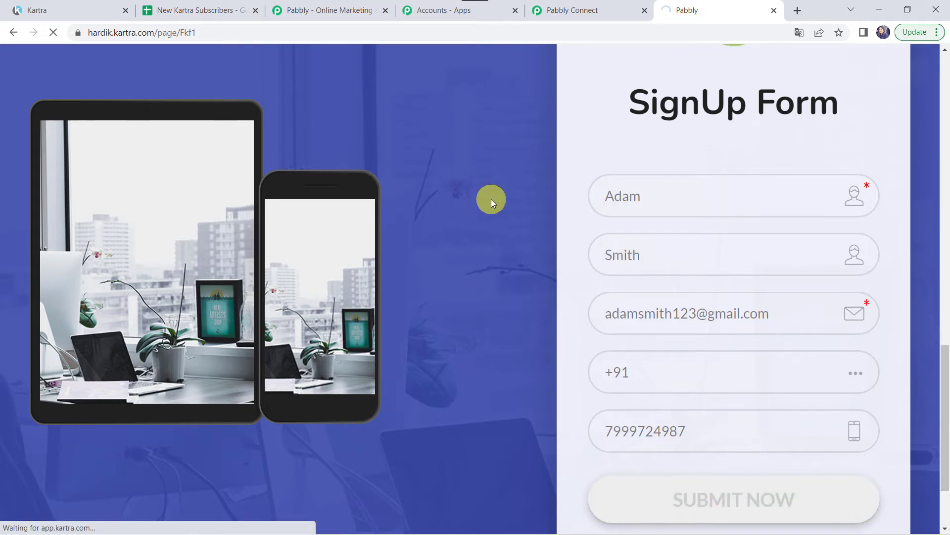
# In Kartra, close the publish page dialog and open the Leads list, now showing 8 contacts.
pyautogui.click(71, 10)
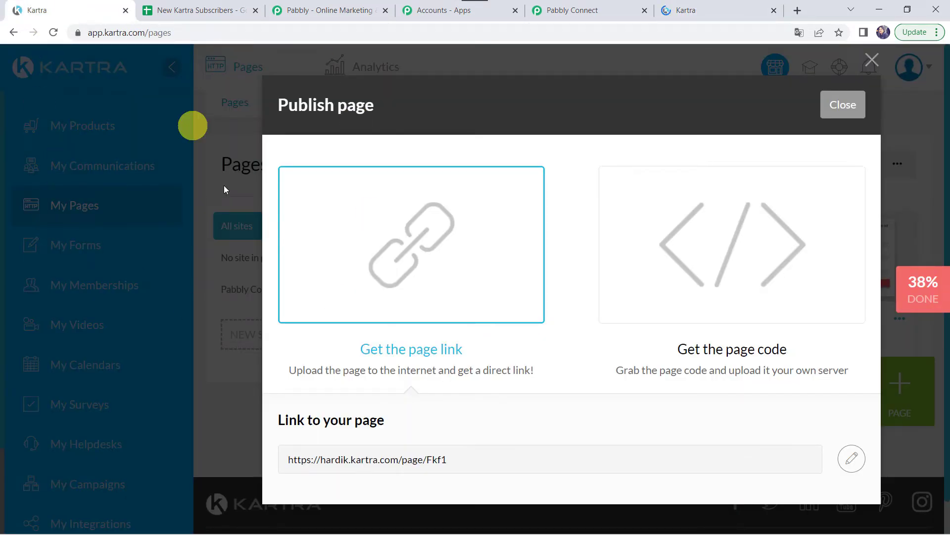
pyautogui.click(873, 61)
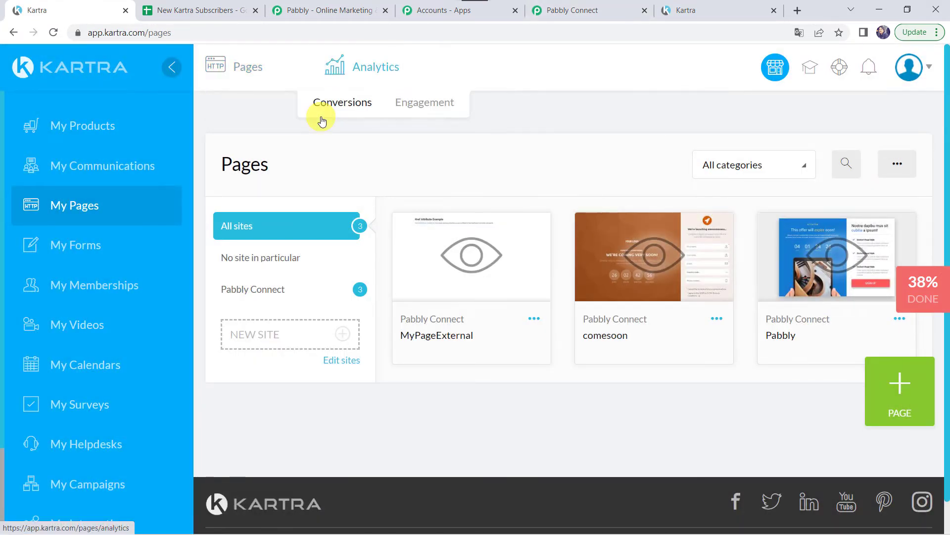
pyautogui.click(85, 168)
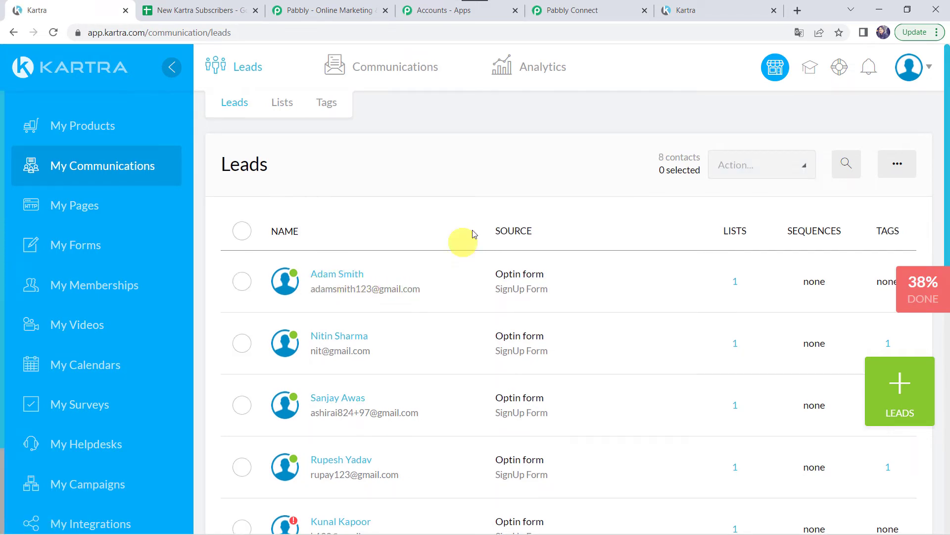
# Review the test lead's details in the trigger's Response Received, then open the '2. Choose Your Next Application' card.
pyautogui.click(598, 5)
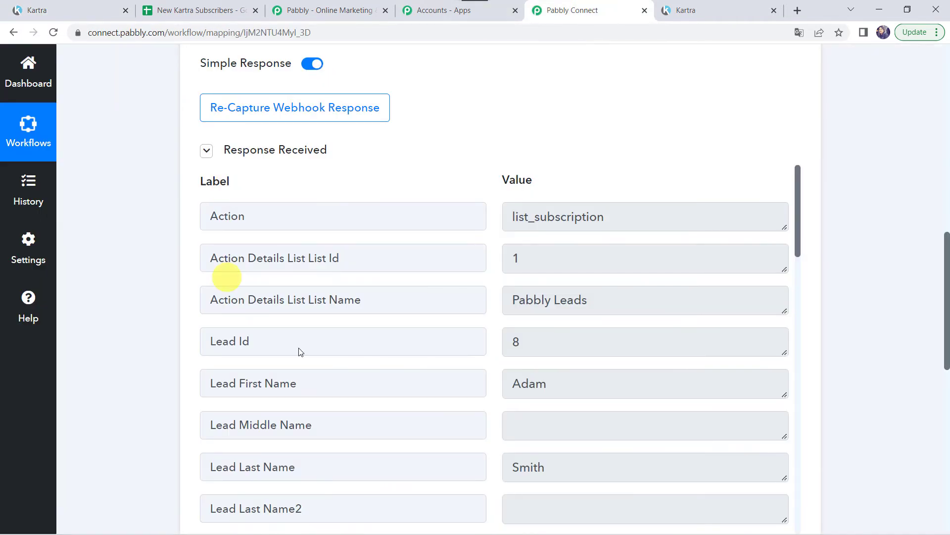
pyautogui.scroll(-1, 153, 298)
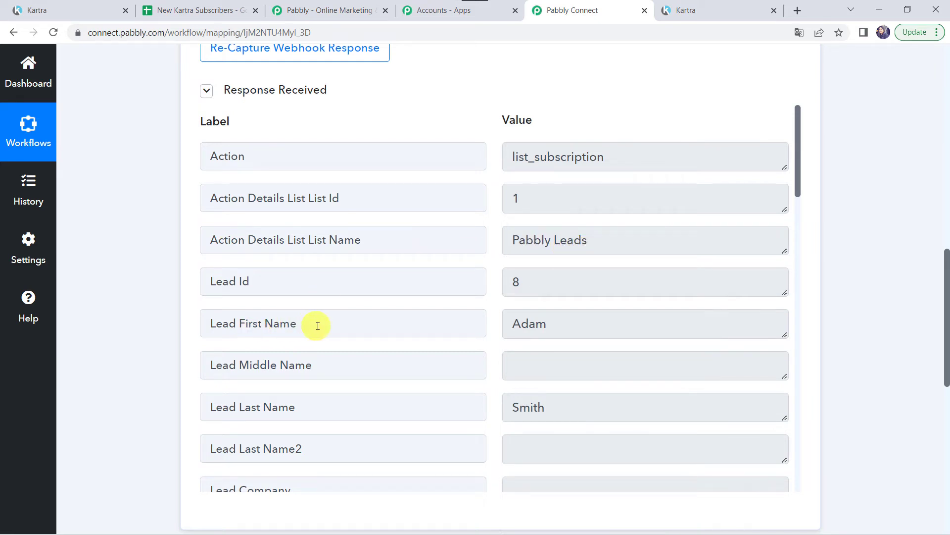
pyautogui.scroll(-2, 566, 319)
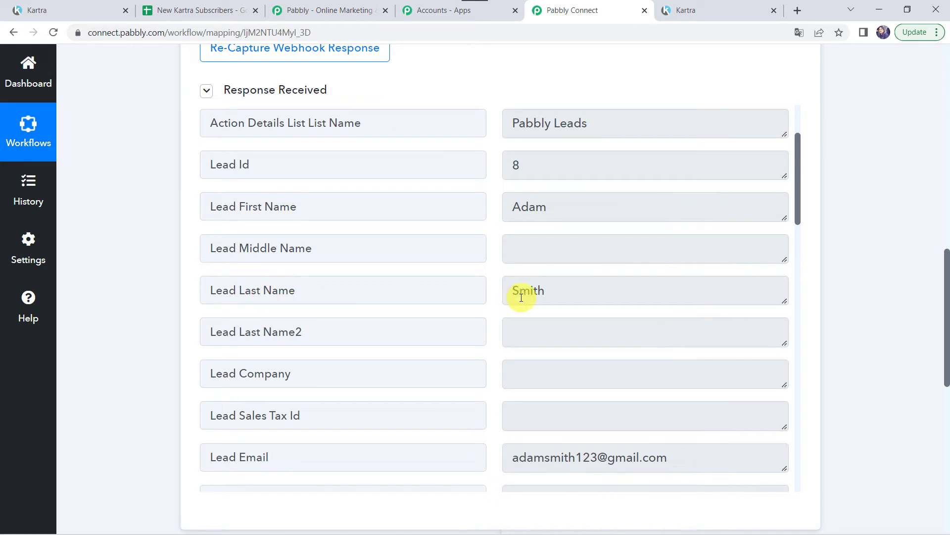
pyautogui.scroll(-3, 538, 294)
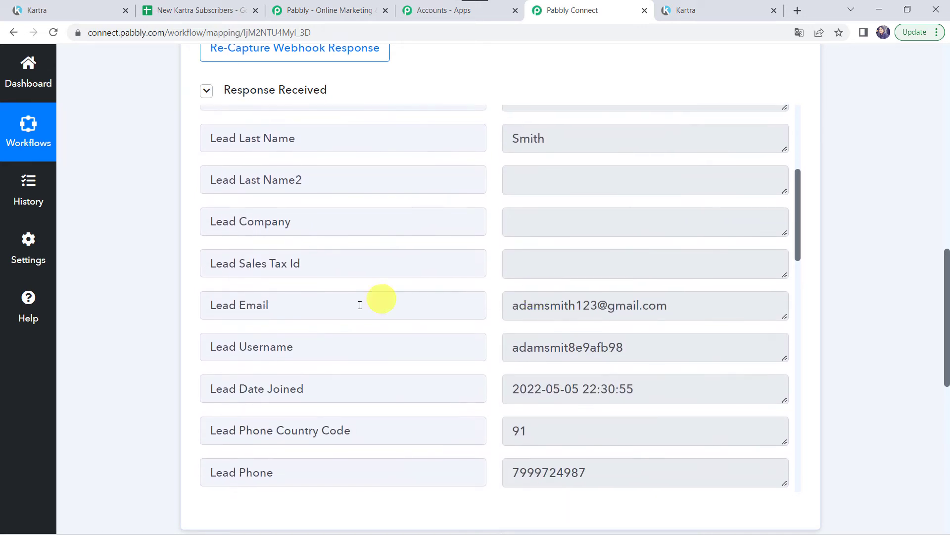
pyautogui.scroll(-2, 521, 312)
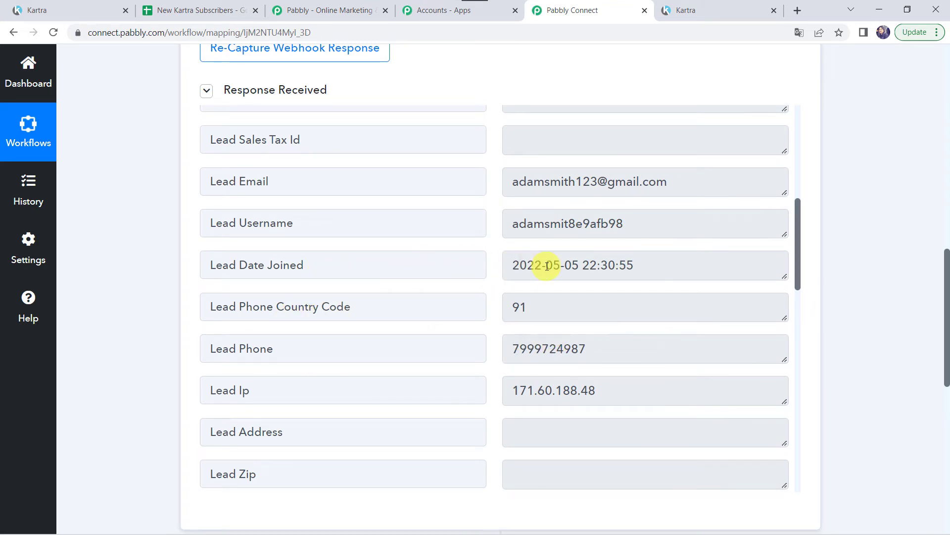
pyautogui.scroll(-1, 547, 264)
pyautogui.scroll(-10, 547, 265)
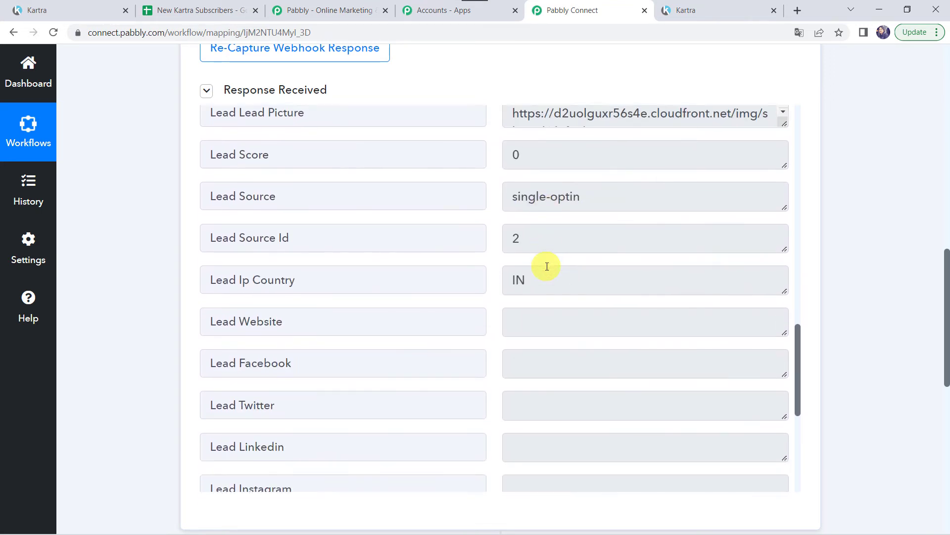
pyautogui.scroll(-1, 547, 266)
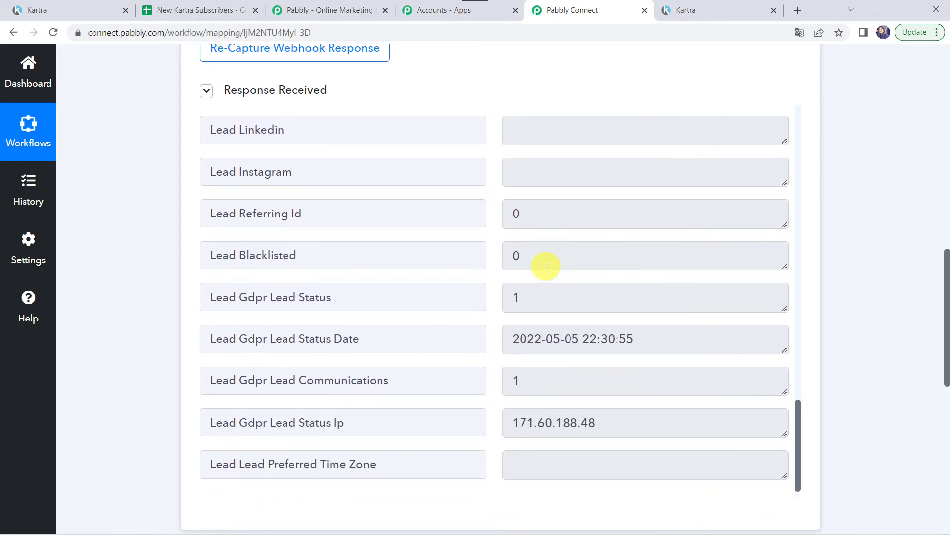
pyautogui.scroll(5, 445, 222)
pyautogui.scroll(6, 446, 222)
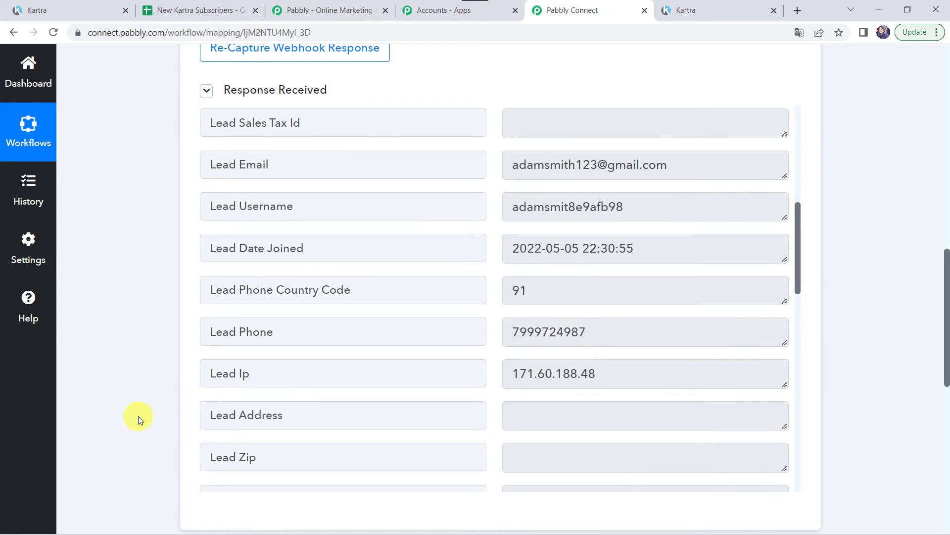
pyautogui.scroll(-8, 138, 416)
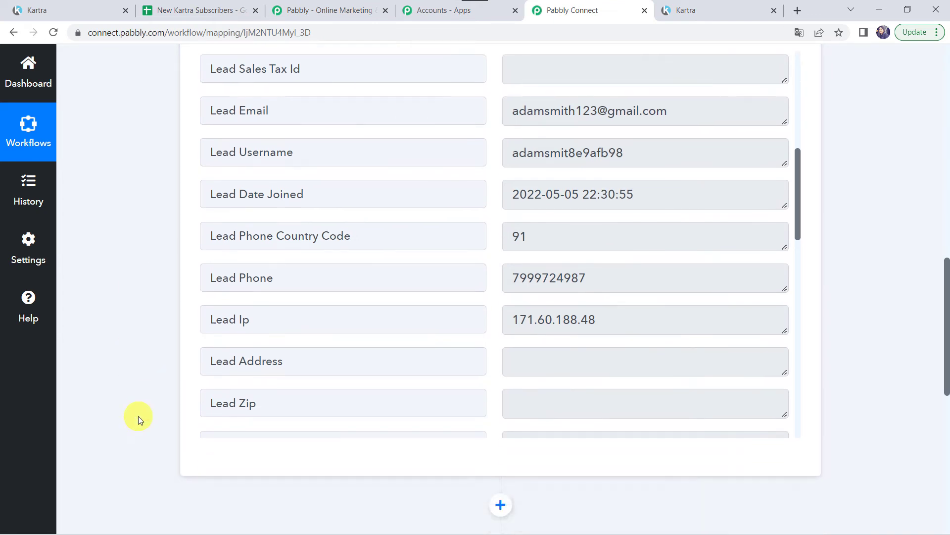
pyautogui.click(469, 234)
# Set the action step to Google Sheets with the Add New Row event.
pyautogui.click(415, 197)
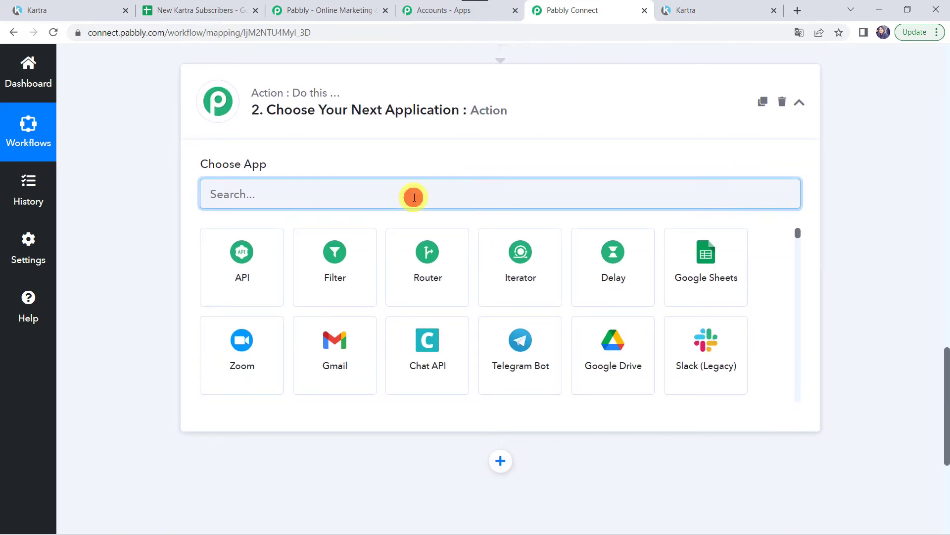
pyautogui.write('Goo')
pyautogui.click(233, 286)
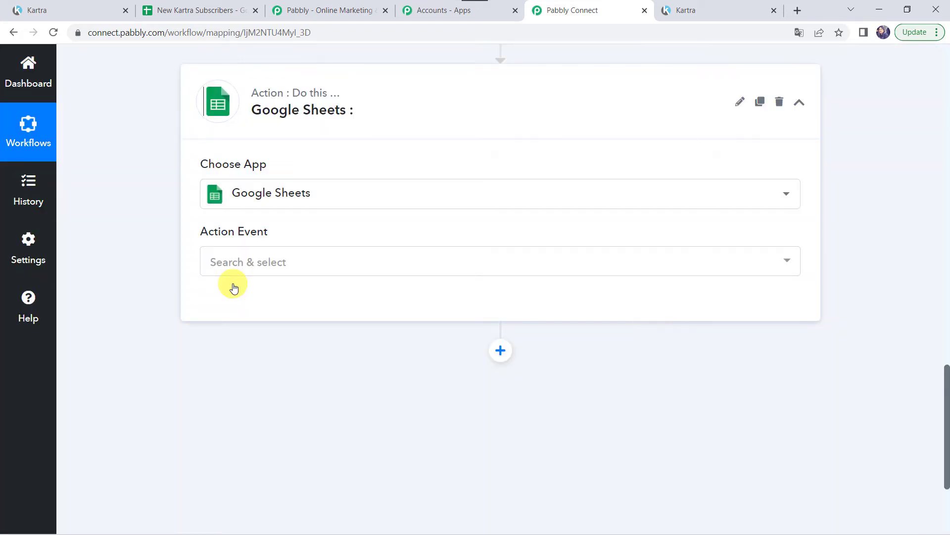
pyautogui.click(258, 251)
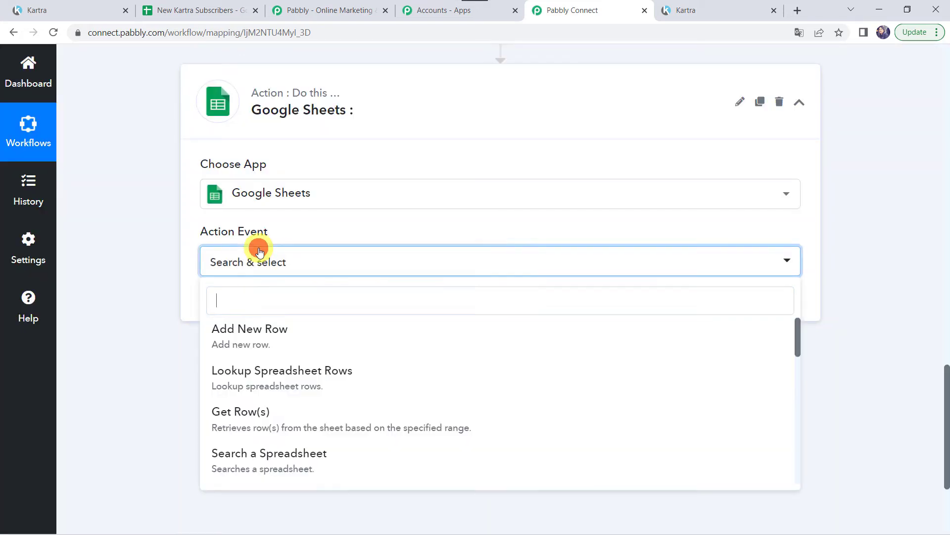
pyautogui.click(263, 337)
# Add a new Google Sheets connection and authorise Pabbly's access to the Google account.
pyautogui.click(243, 317)
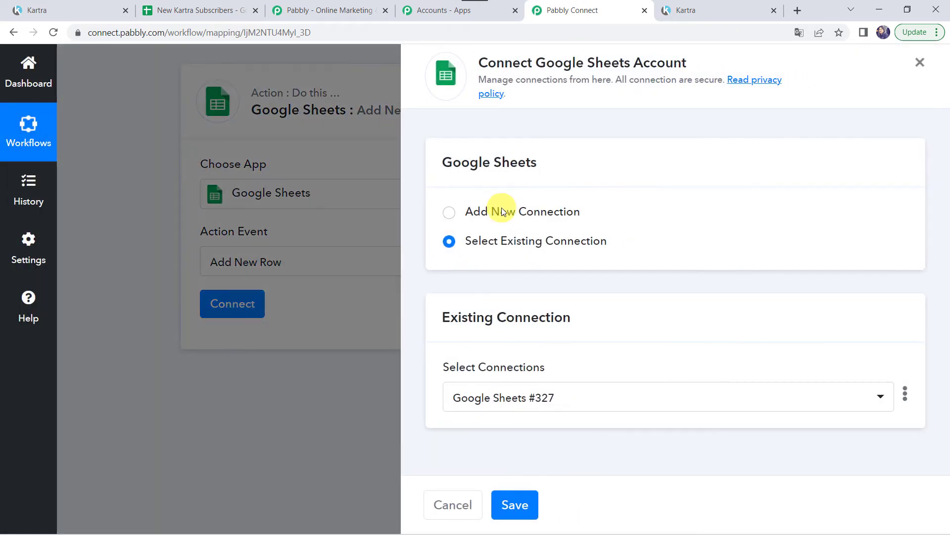
pyautogui.click(501, 211)
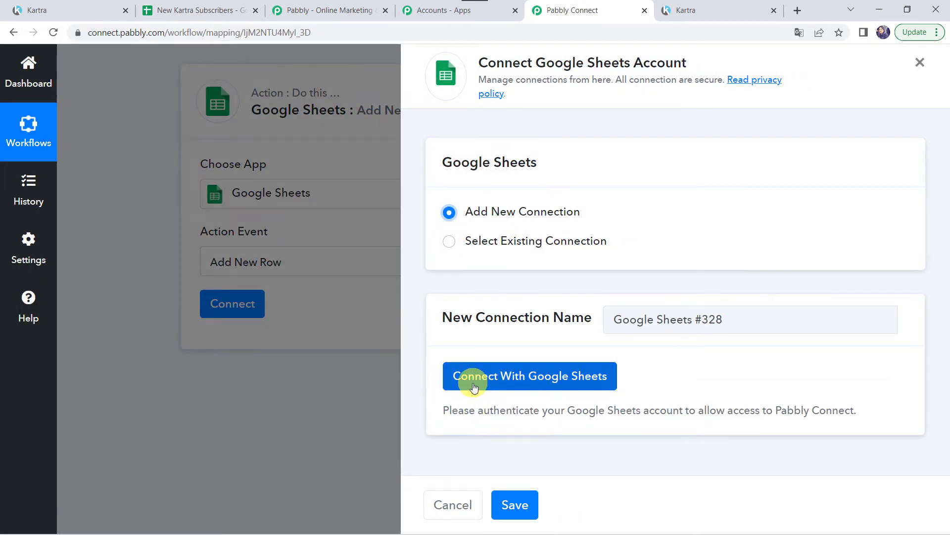
pyautogui.click(545, 379)
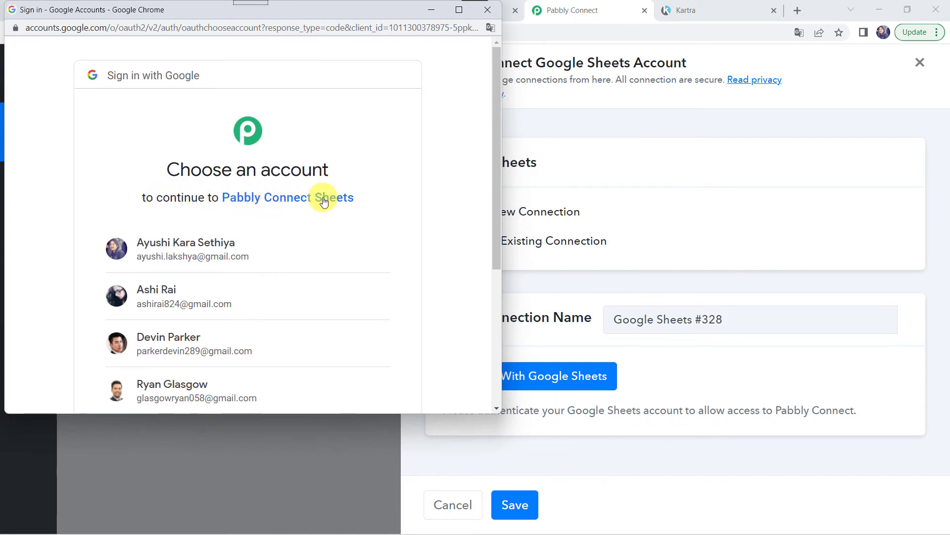
pyautogui.click(152, 297)
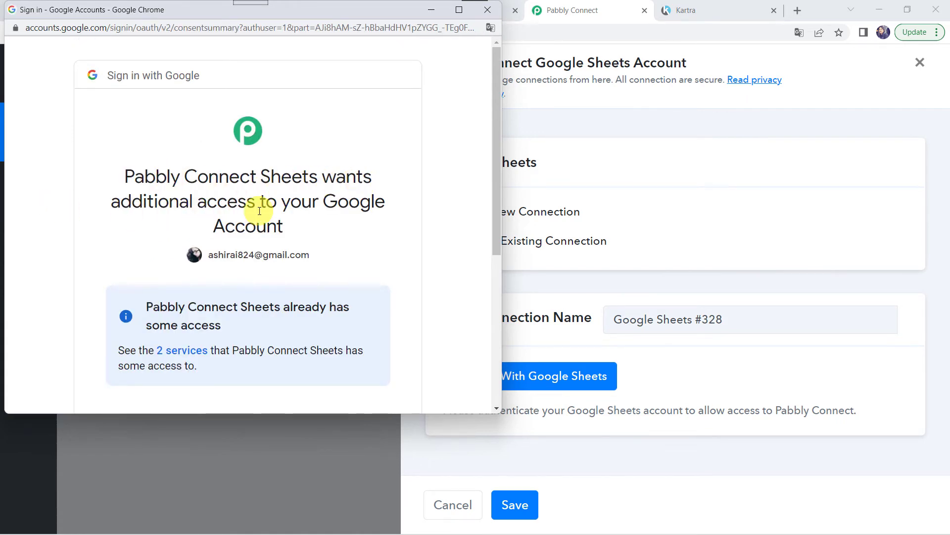
pyautogui.scroll(-5, 298, 243)
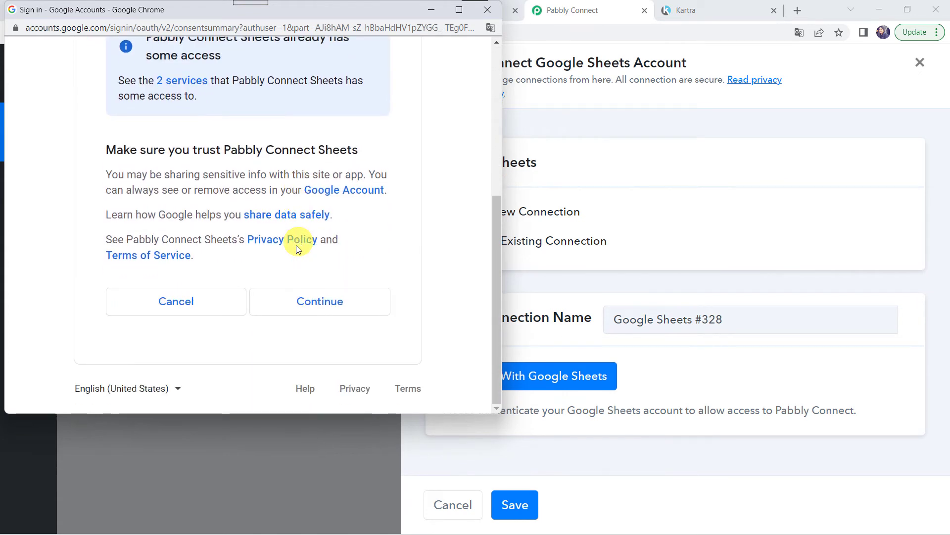
pyautogui.click(323, 303)
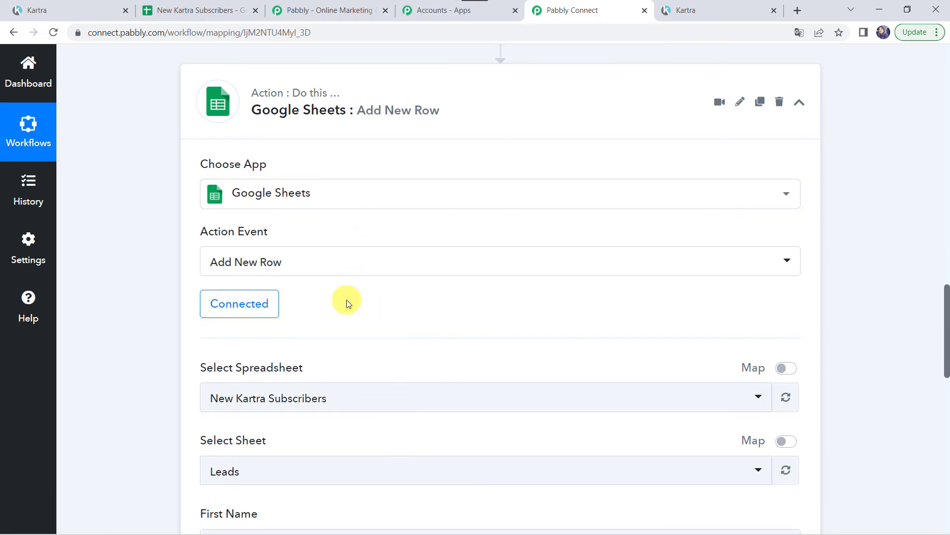
# Browse the spreadsheet list and check the New Kartra Subscribers spreadsheet's columns in its tab.
pyautogui.scroll(-3, 346, 299)
pyautogui.click(309, 250)
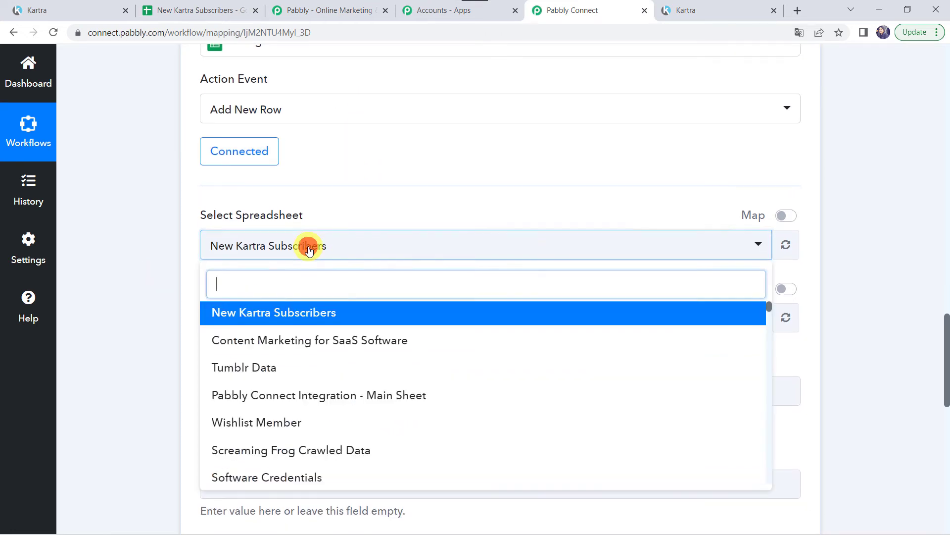
pyautogui.scroll(-2, 313, 446)
pyautogui.scroll(-2, 288, 450)
pyautogui.scroll(4, 287, 452)
pyautogui.click(191, 10)
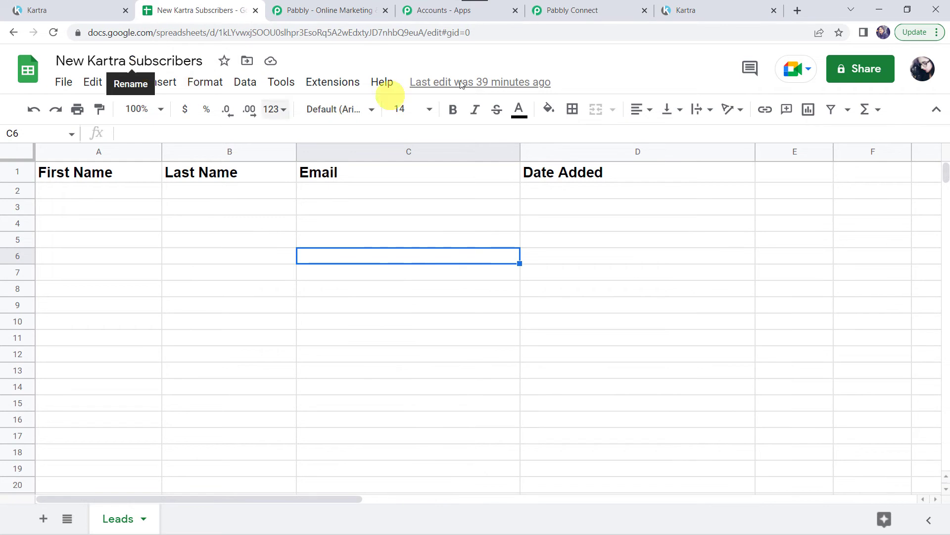
pyautogui.click(589, 8)
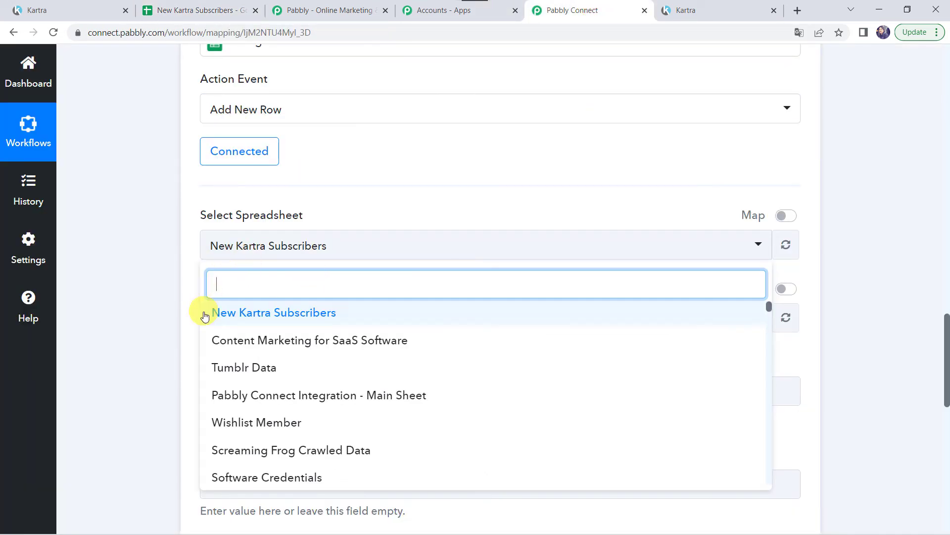
# Select New Kartra Subscribers as the spreadsheet and Leads as the sheet, revealing its column fields.
pyautogui.click(278, 312)
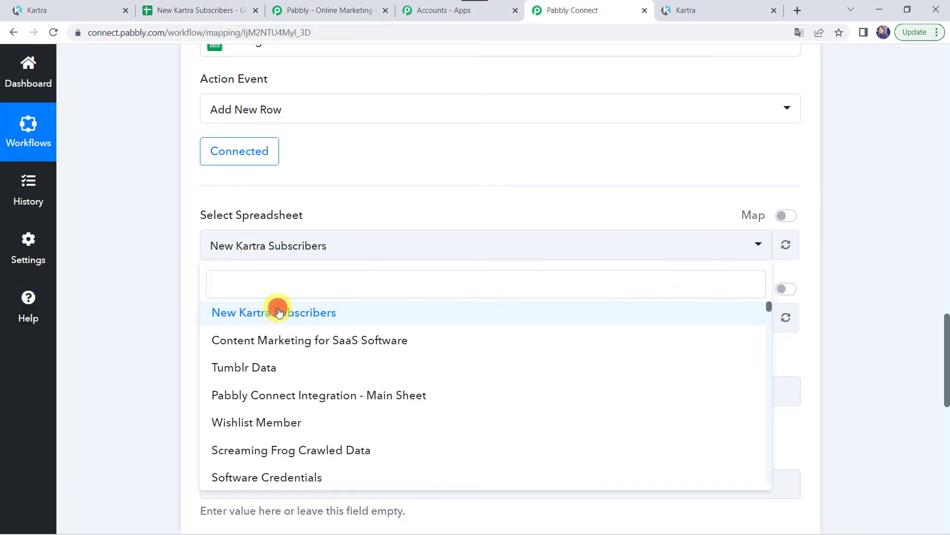
pyautogui.click(232, 322)
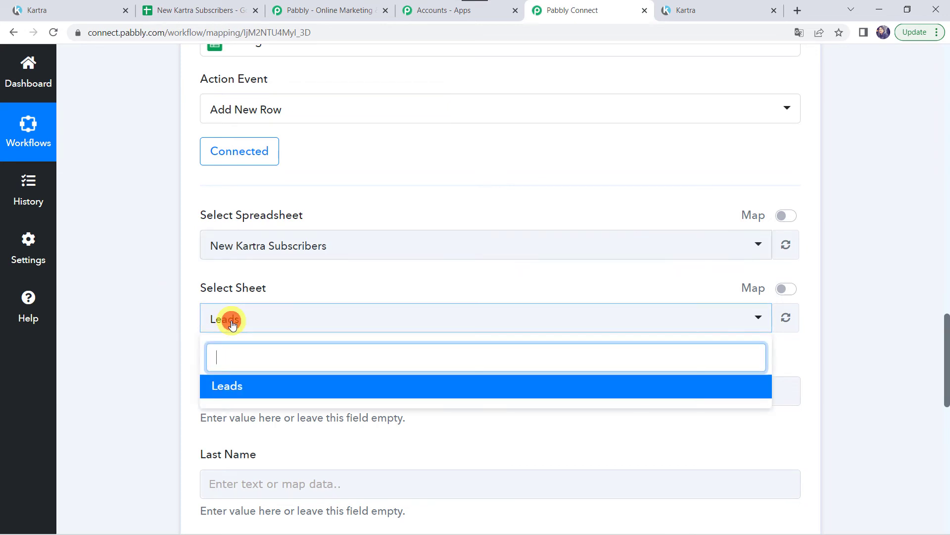
pyautogui.click(237, 389)
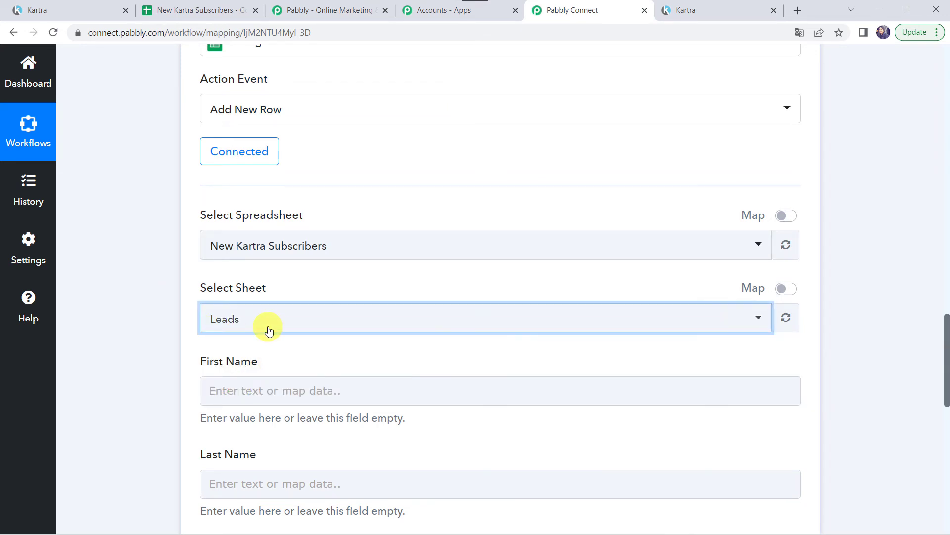
pyautogui.scroll(-3, 150, 336)
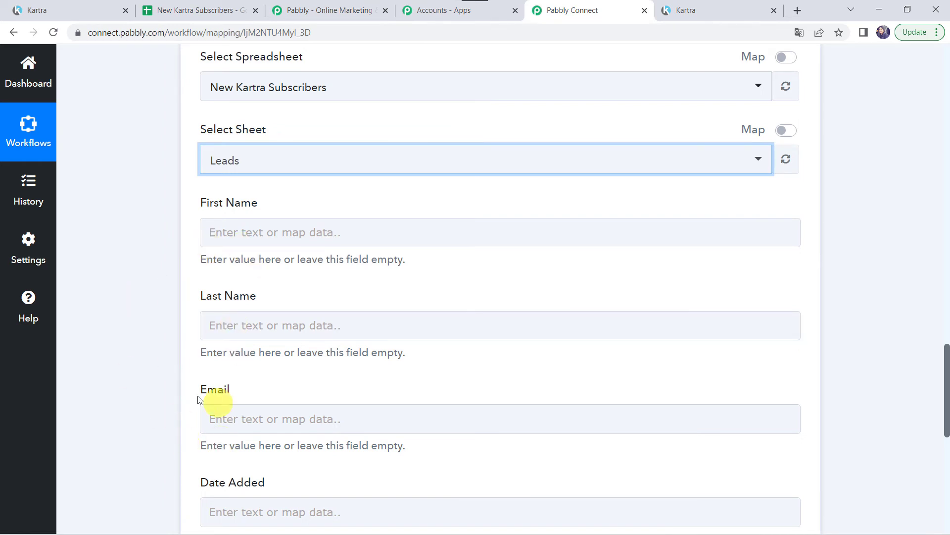
pyautogui.scroll(10, 163, 416)
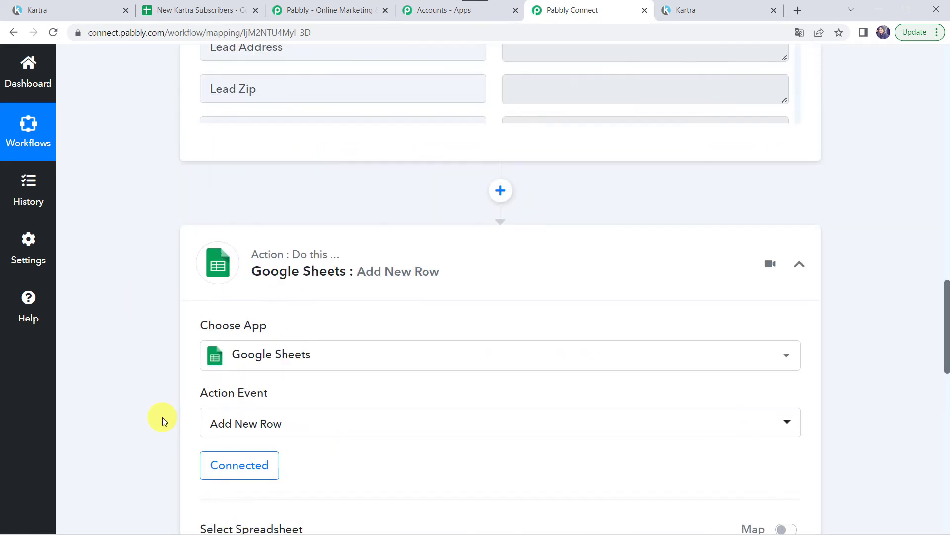
pyautogui.scroll(3, 162, 417)
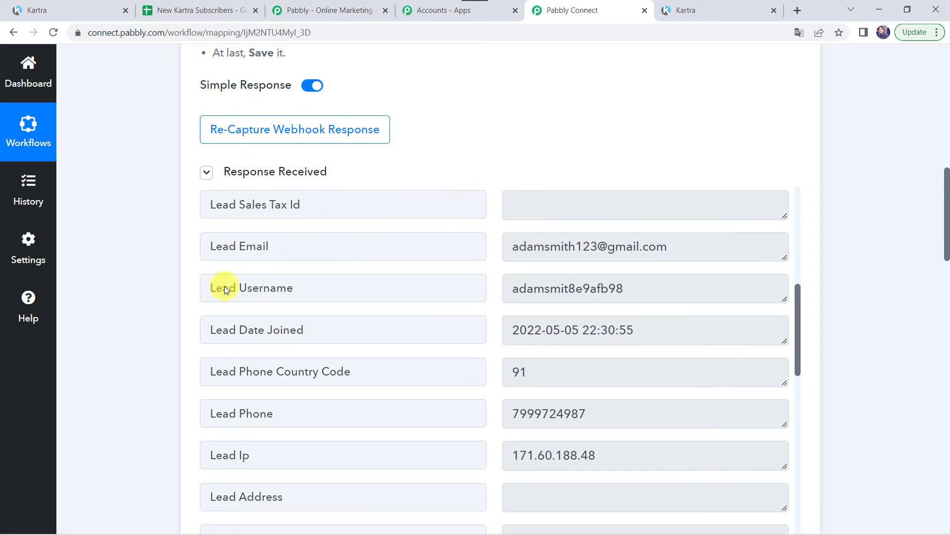
pyautogui.scroll(-13, 128, 492)
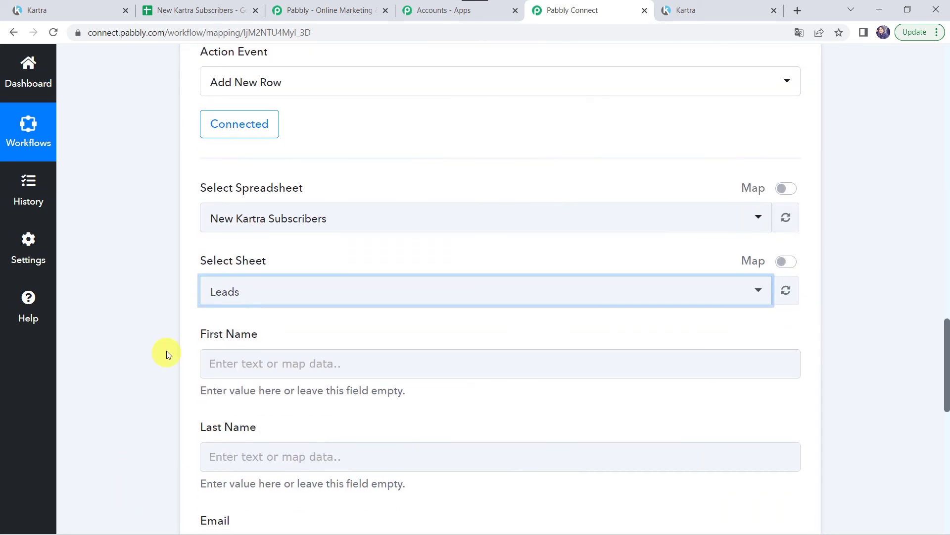
pyautogui.scroll(-3, 103, 378)
# Map the Kartra lead's first and last name into the First Name and Last Name fields.
pyautogui.click(242, 181)
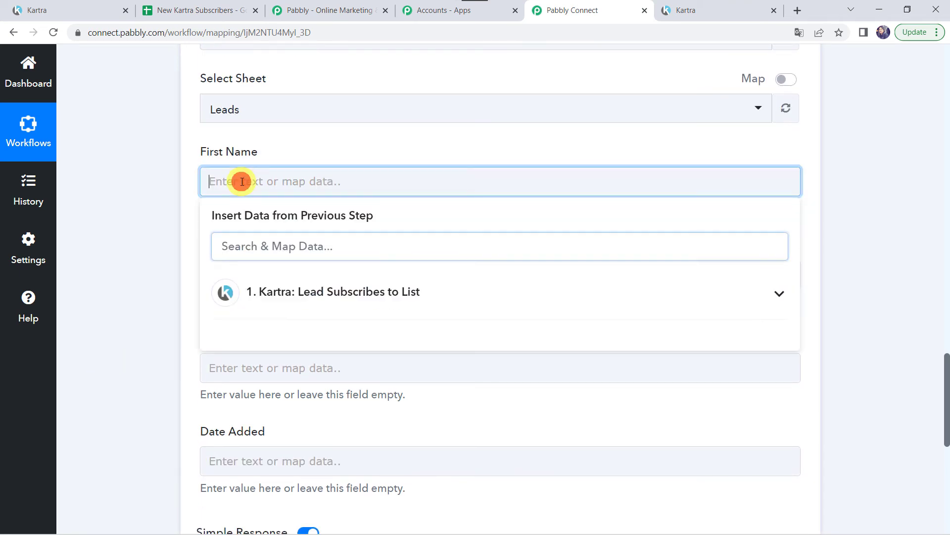
pyautogui.click(289, 299)
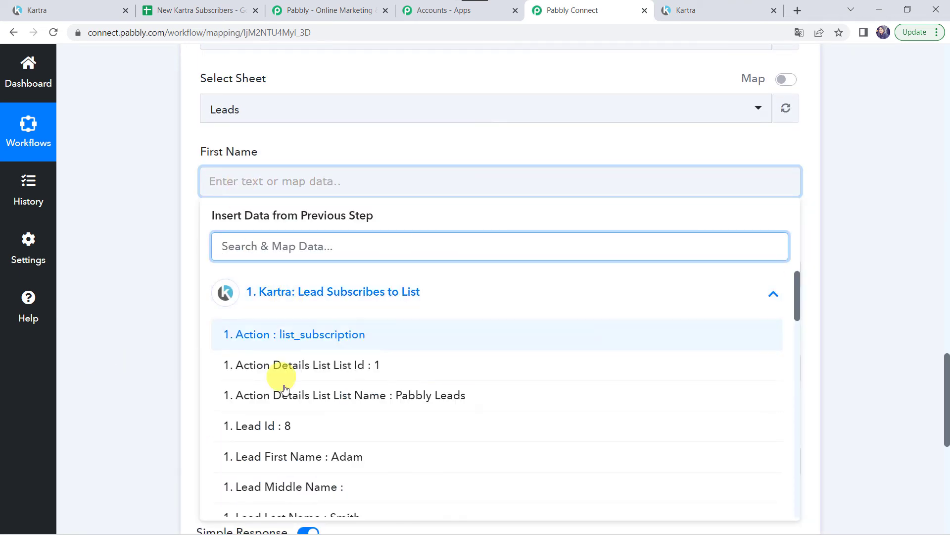
pyautogui.click(339, 456)
pyautogui.click(151, 325)
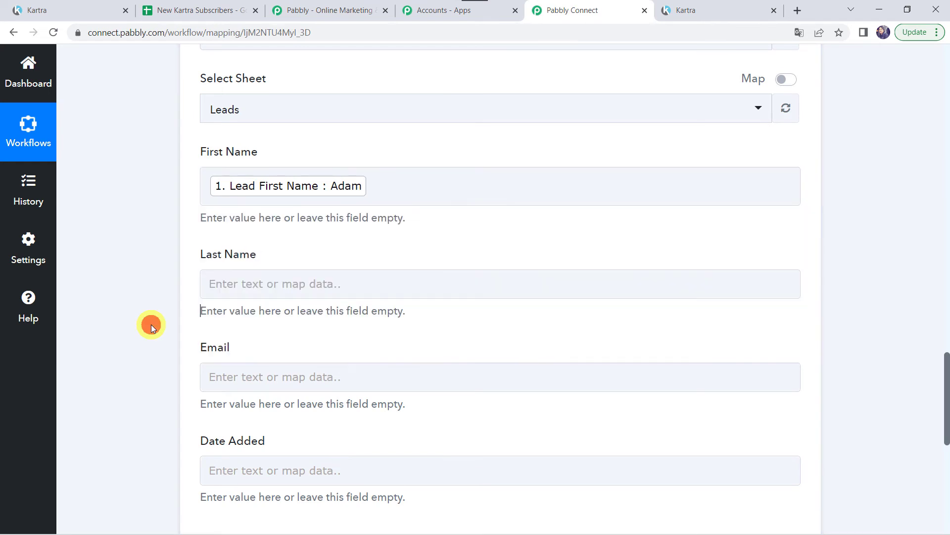
pyautogui.scroll(-2, 150, 325)
pyautogui.click(231, 174)
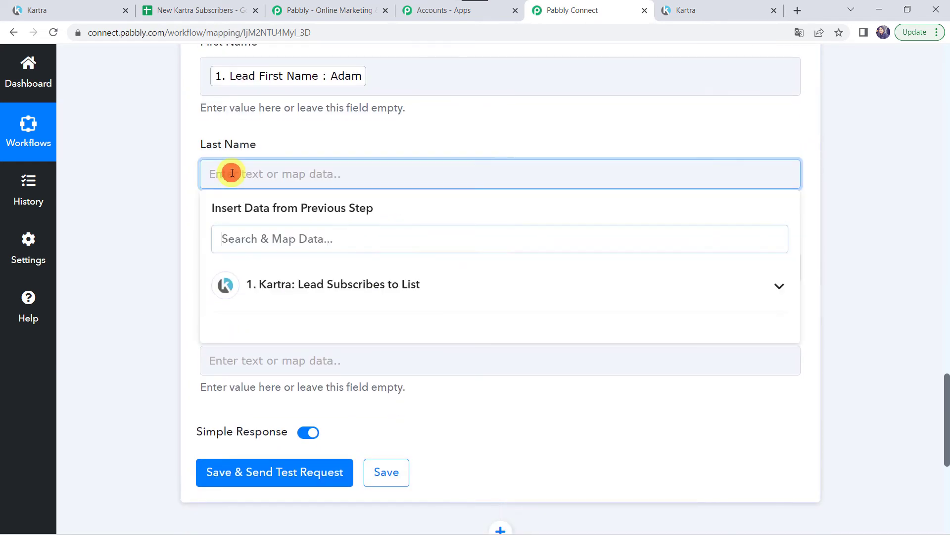
pyautogui.click(305, 287)
pyautogui.click(303, 507)
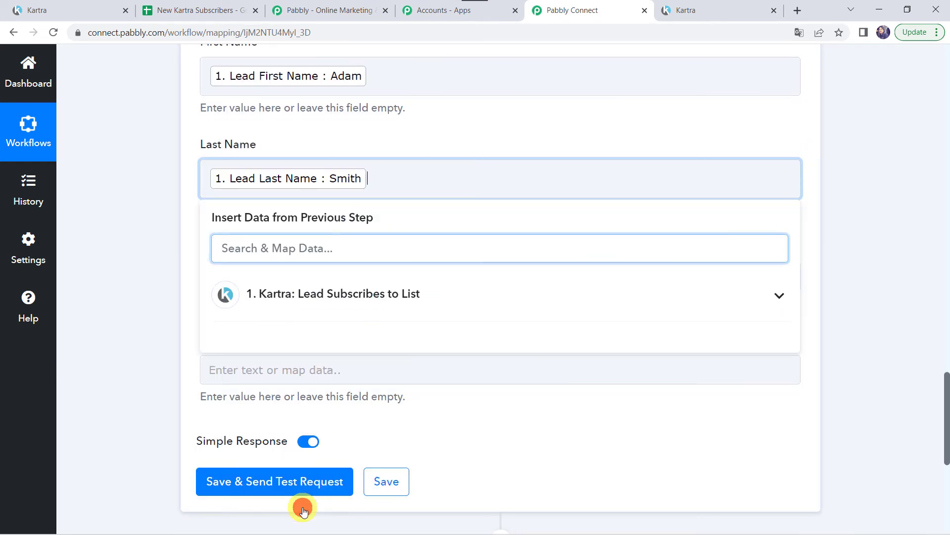
pyautogui.click(163, 303)
# Map Kartra's Lead Email into Email and Lead Date Joined into Date Added.
pyautogui.click(228, 270)
pyautogui.scroll(-3, 228, 267)
pyautogui.click(294, 251)
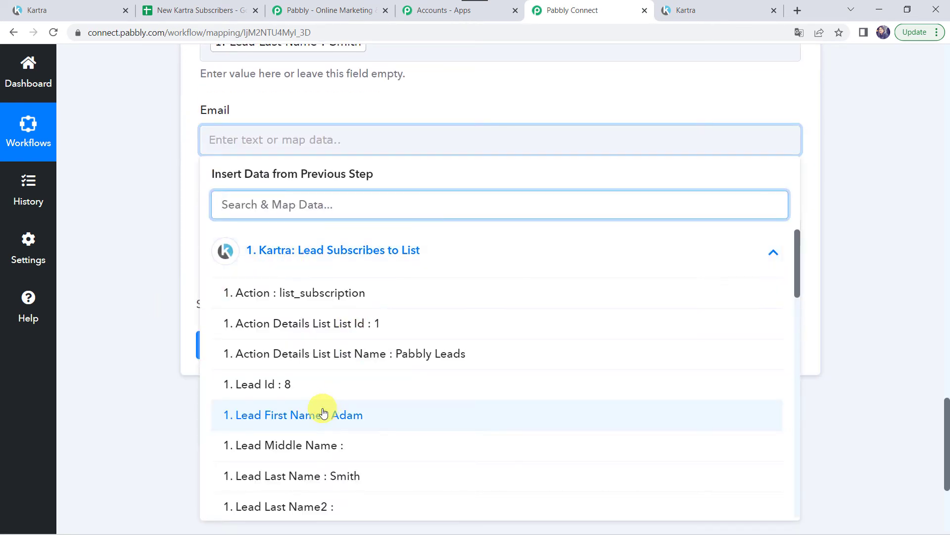
pyautogui.scroll(-3, 322, 411)
pyautogui.click(384, 426)
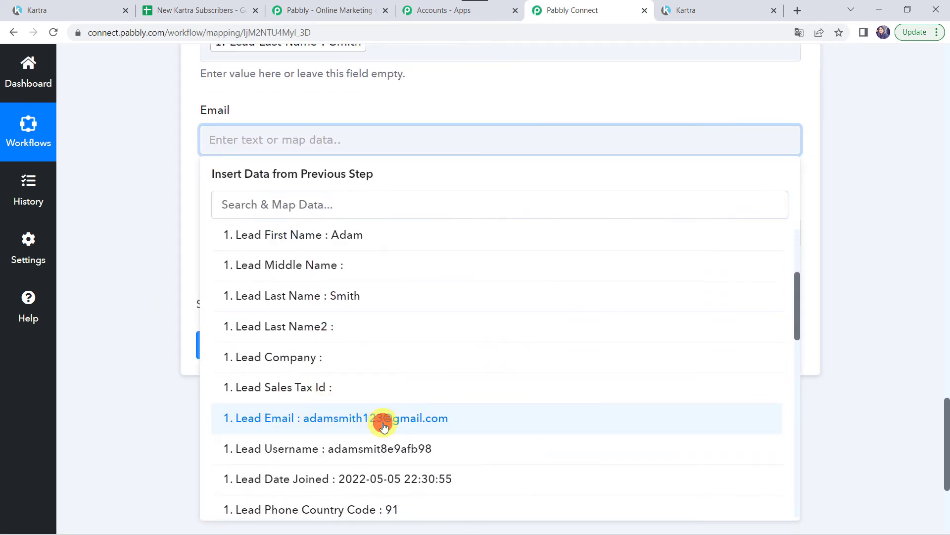
pyautogui.click(135, 231)
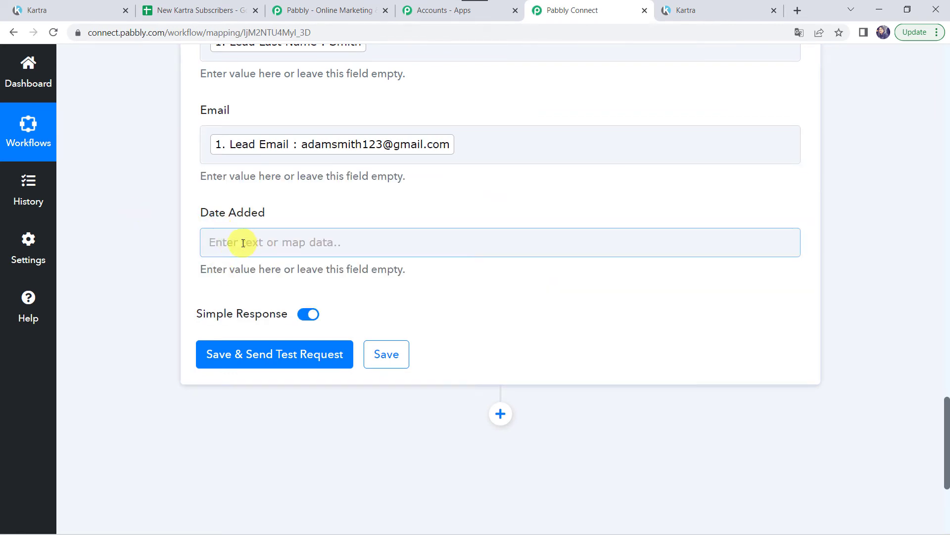
pyautogui.click(243, 243)
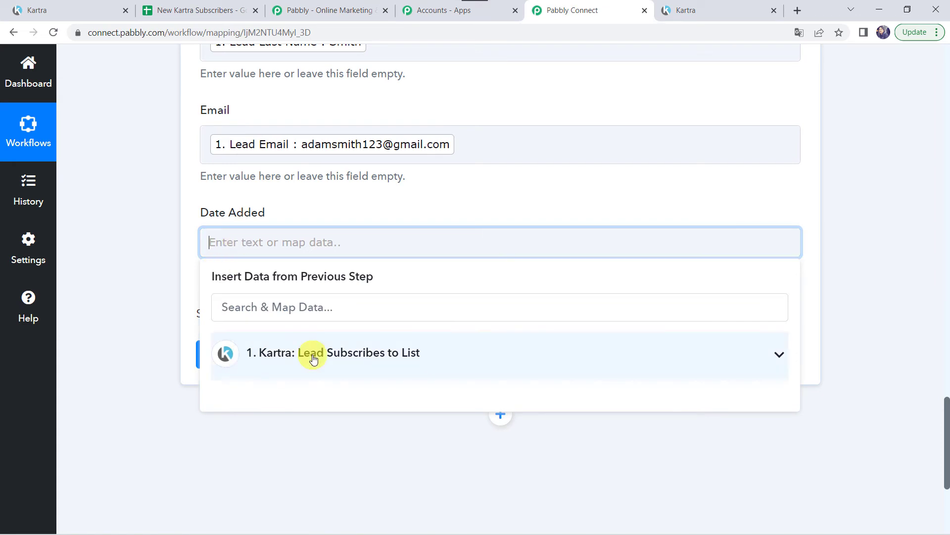
pyautogui.click(266, 370)
pyautogui.scroll(-7, 299, 445)
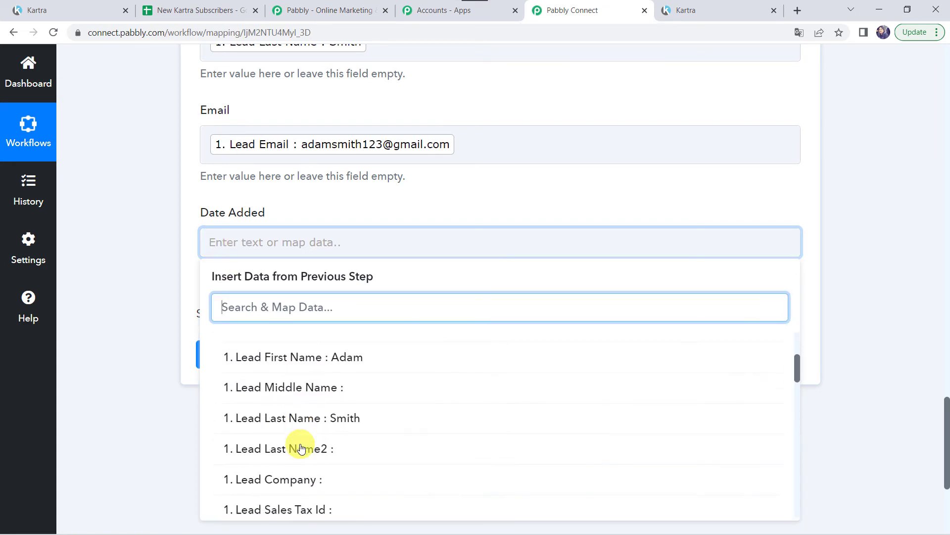
pyautogui.click(343, 404)
pyautogui.click(162, 224)
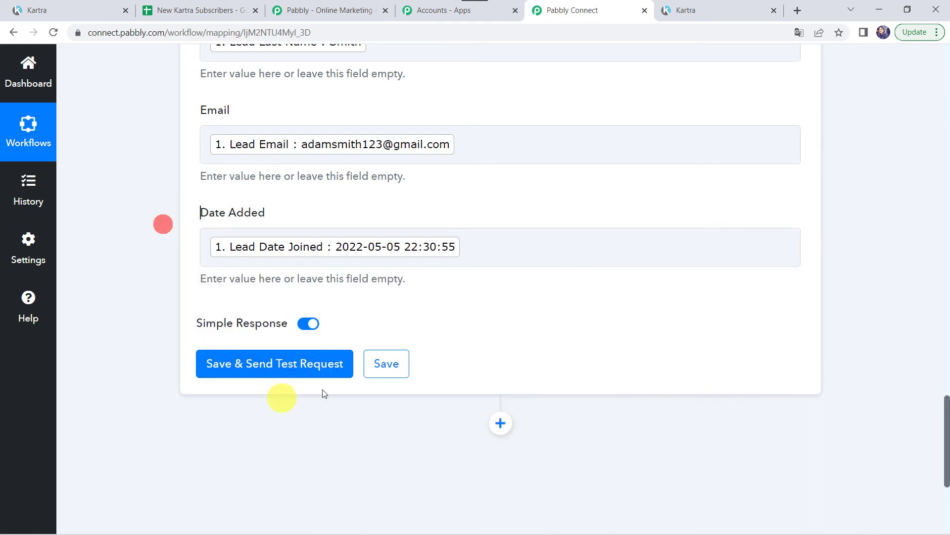
# Send the test request and verify the sample lead's name, email and join date landed in Leads row 2.
pyautogui.click(246, 368)
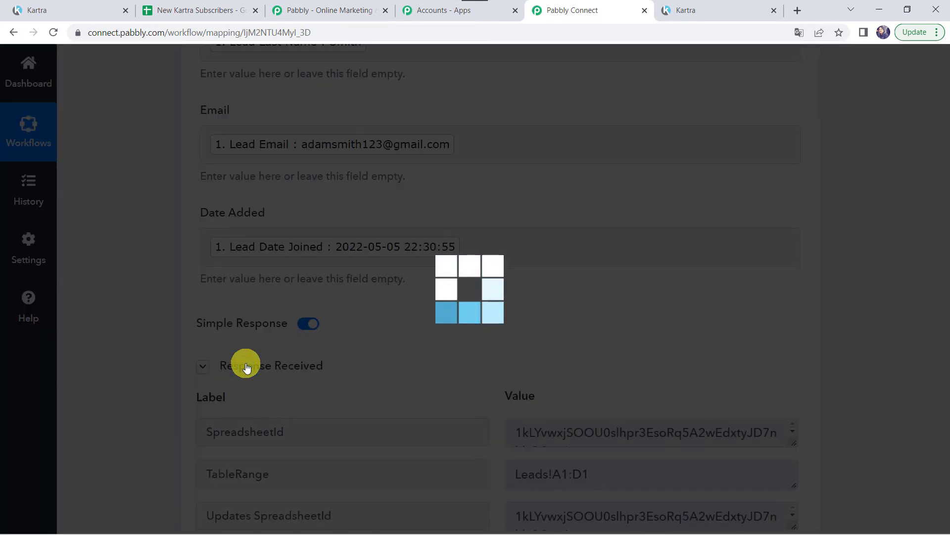
pyautogui.scroll(-5, 117, 429)
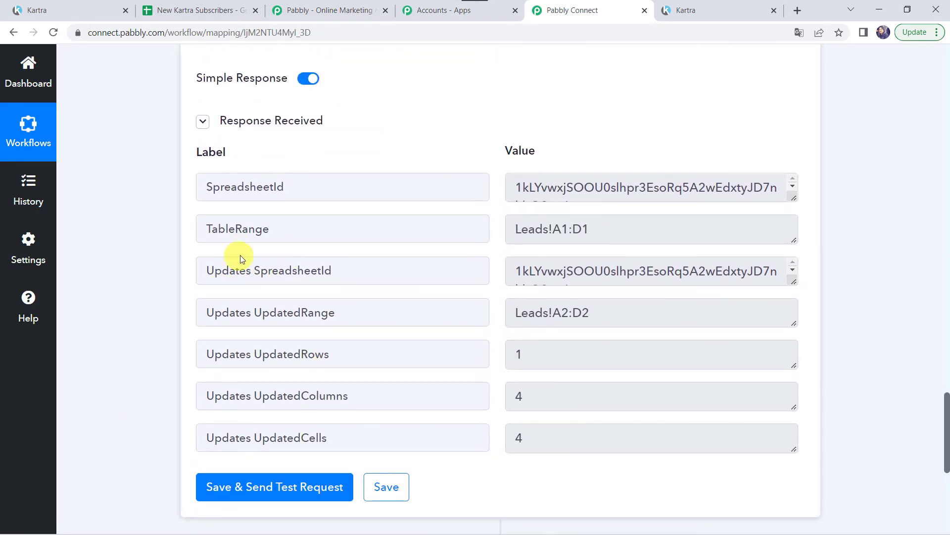
pyautogui.click(197, 10)
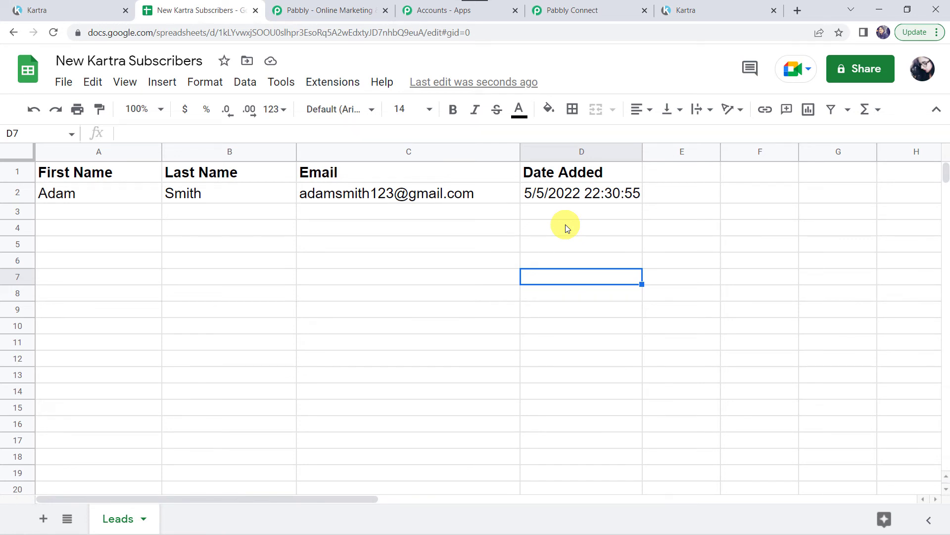
pyautogui.click(593, 5)
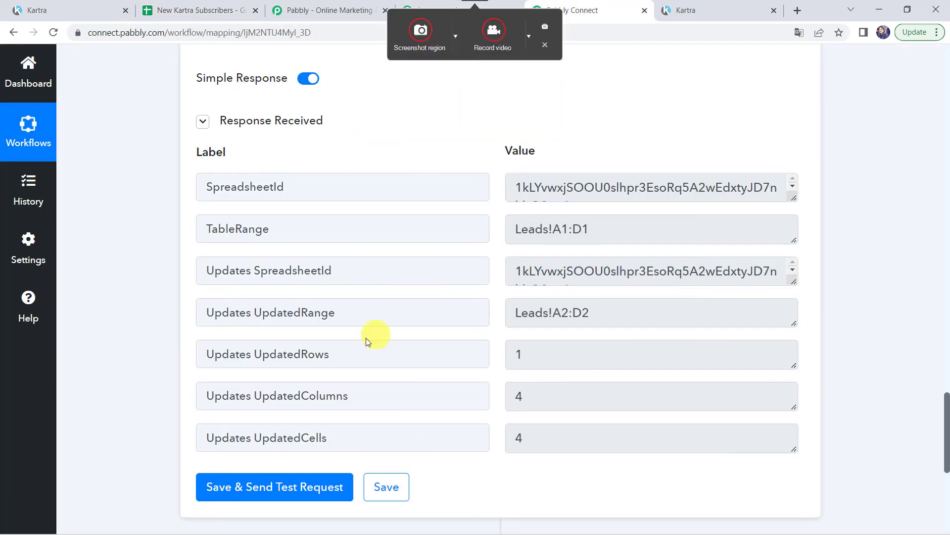
# Save the Google Sheets action step and head to the Kartra pages list.
pyautogui.click(381, 481)
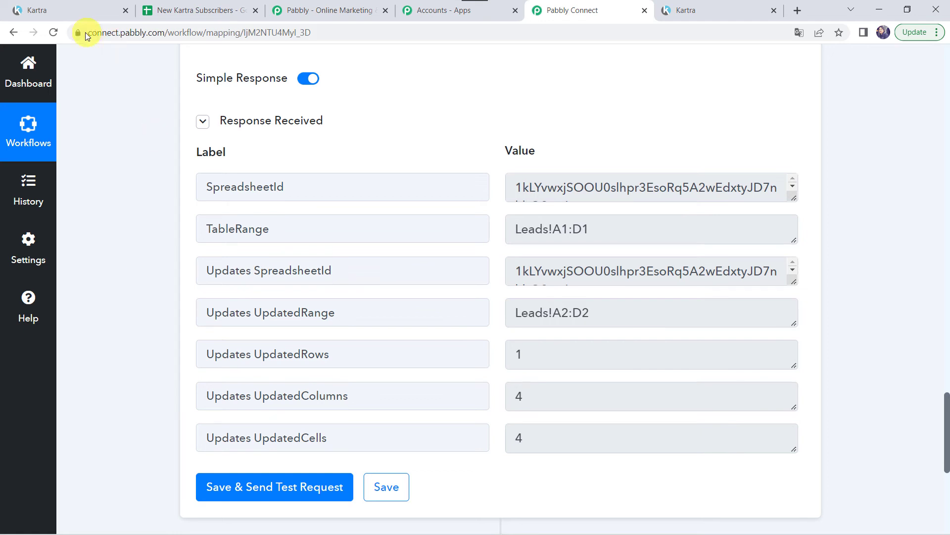
pyautogui.click(85, 11)
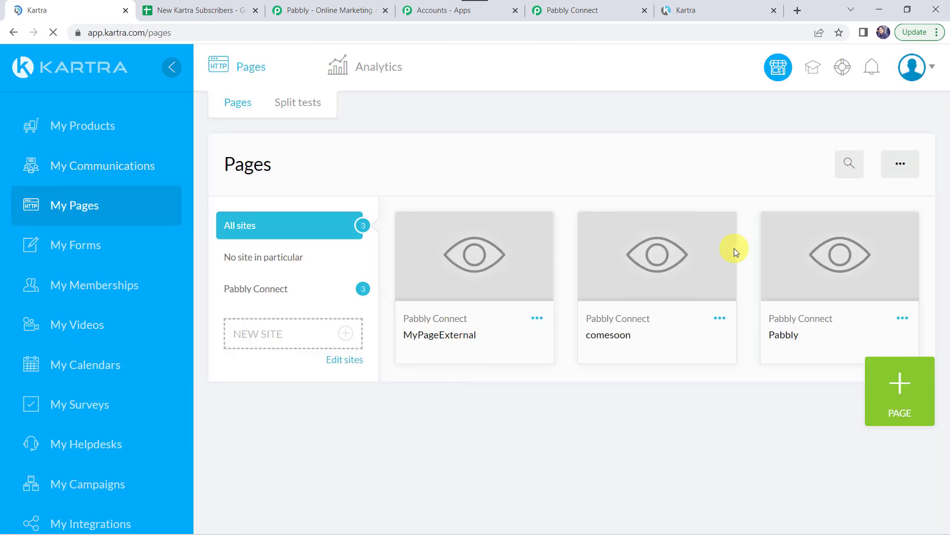
# Copy the Pabbly signup page's direct link from Kartra and load the live page in a new tab.
pyautogui.click(901, 319)
pyautogui.click(806, 293)
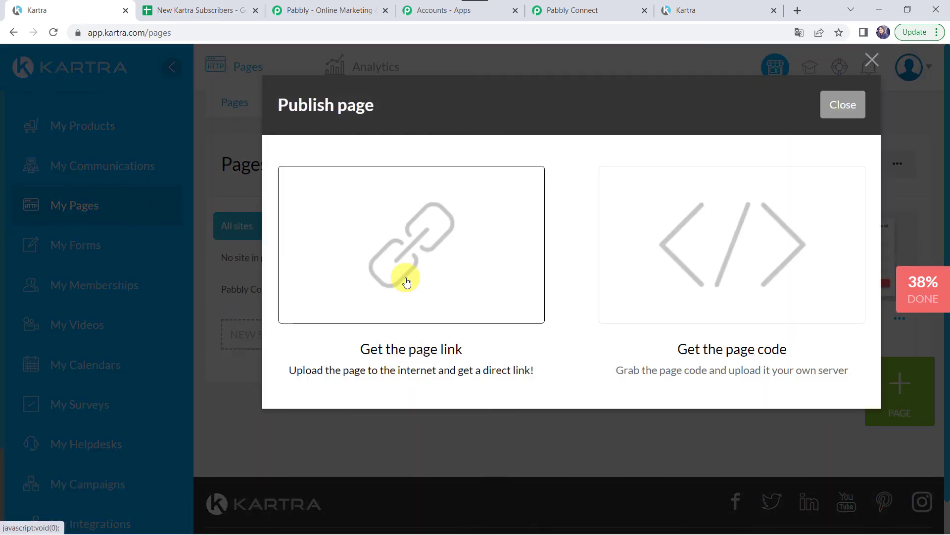
pyautogui.click(405, 281)
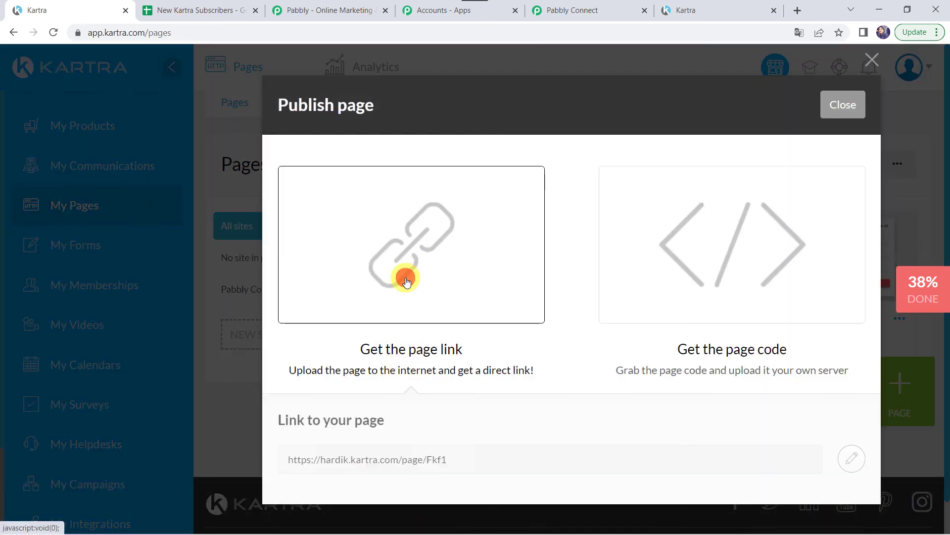
pyautogui.click(387, 461)
pyautogui.hotkey('ctrl', 'c')
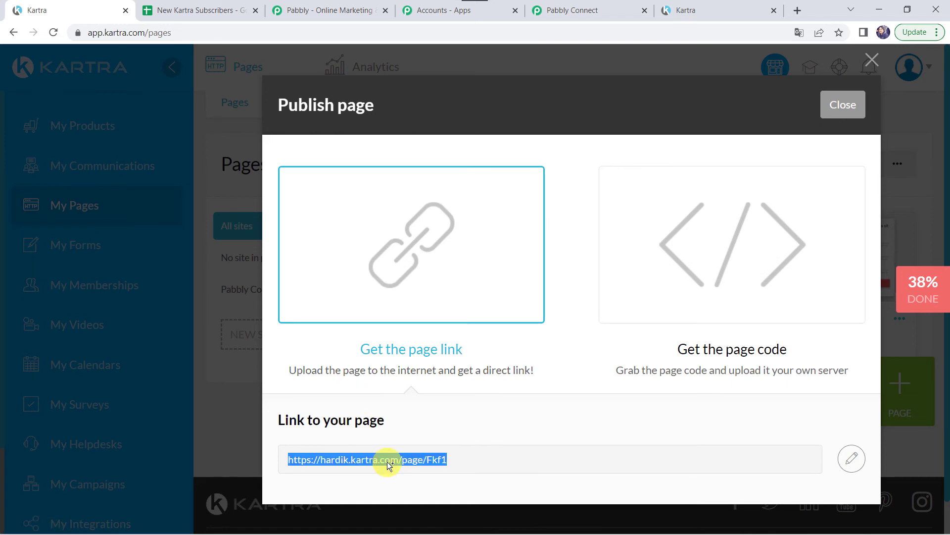
pyautogui.click(798, 10)
pyautogui.hotkey('ctrl', 'v')
pyautogui.press('Return')
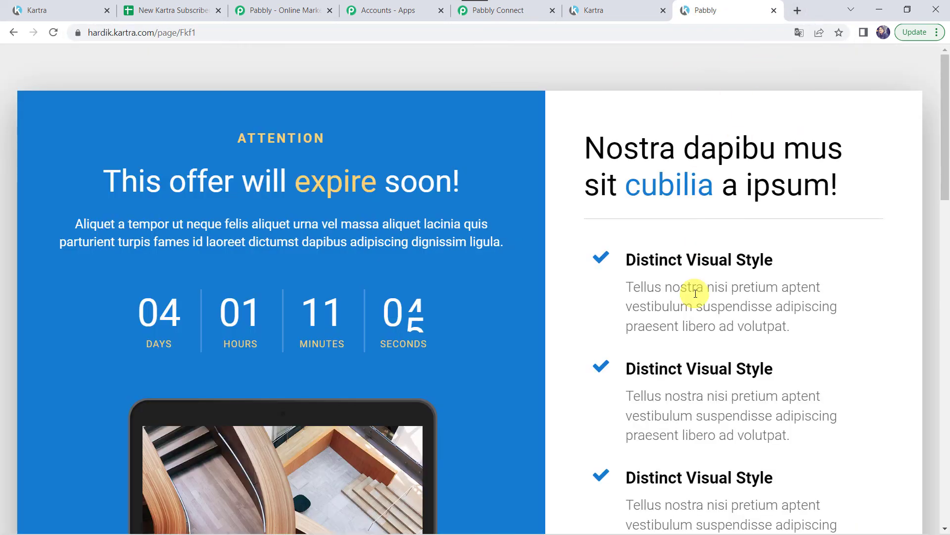
# Fill the signup form with the new lead's first name, last name, email and phone number, then submit it.
pyautogui.scroll(-15, 696, 294)
pyautogui.click(659, 278)
pyautogui.click(652, 290)
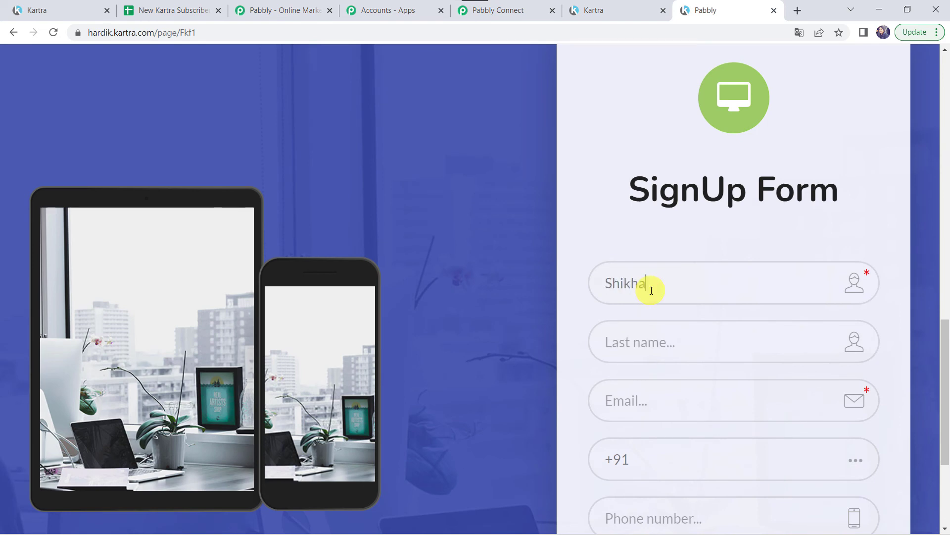
pyautogui.scroll(-3, 652, 291)
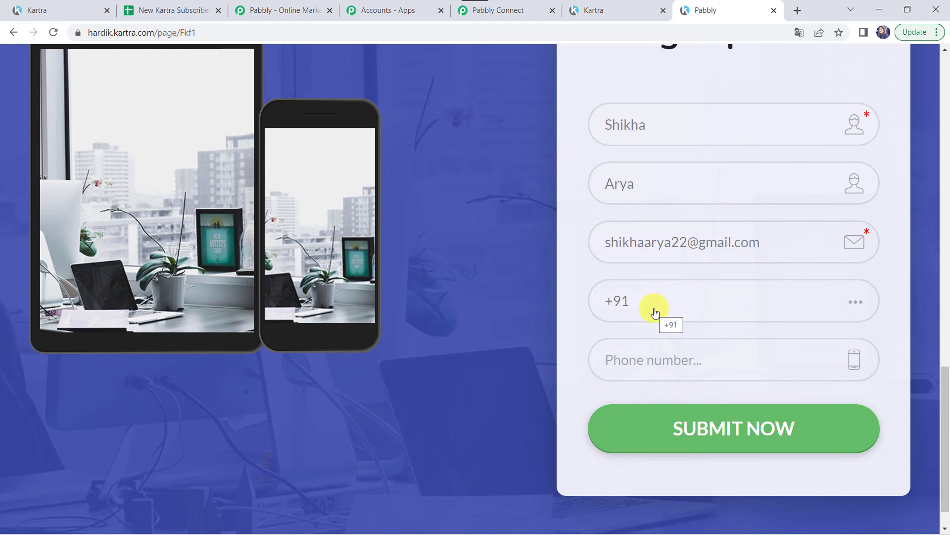
pyautogui.click(642, 360)
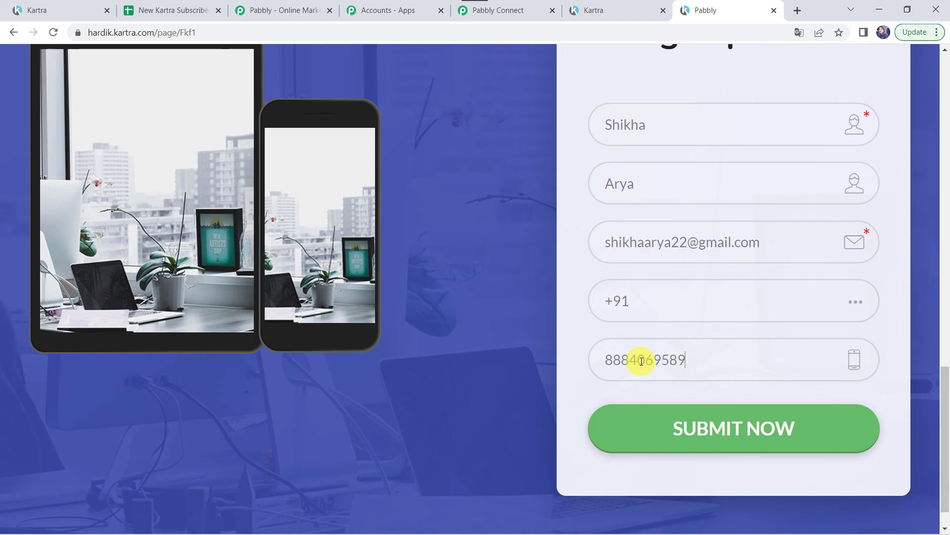
pyautogui.click(700, 430)
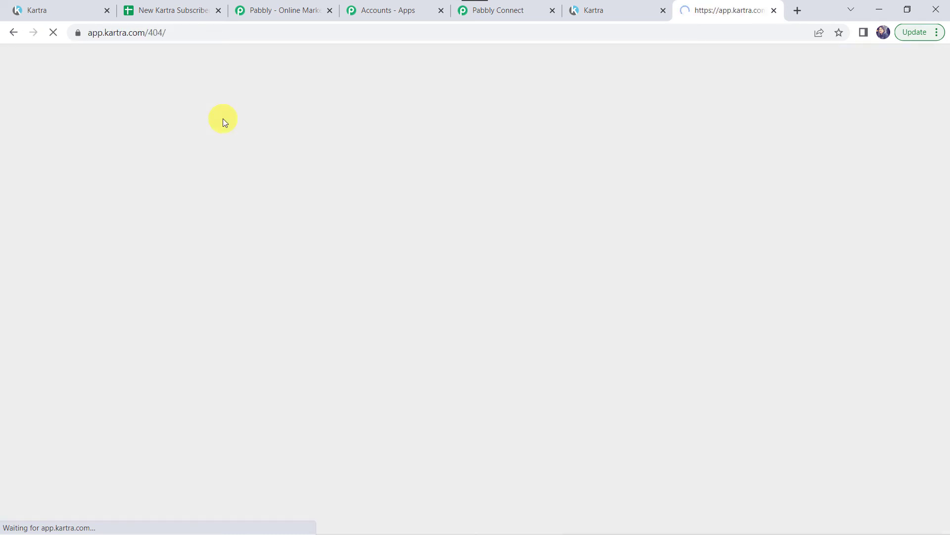
# Check the new signup heads Kartra's Leads list, then confirm it appears as row 3 in the sheet.
pyautogui.click(35, 10)
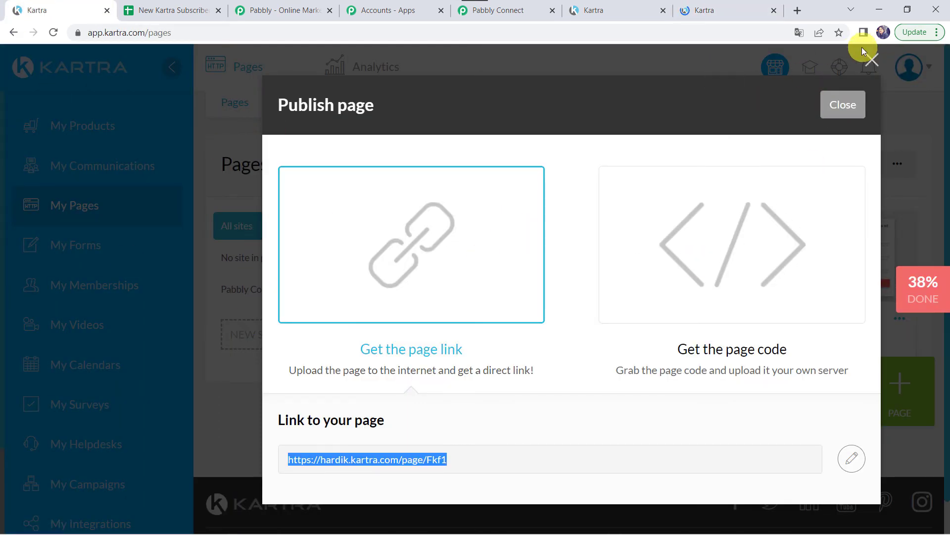
pyautogui.click(871, 64)
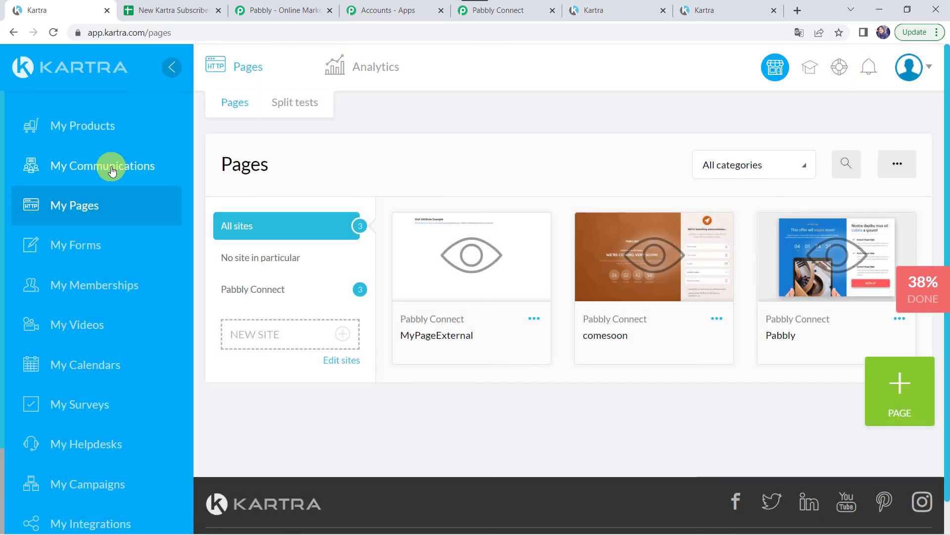
pyautogui.click(111, 167)
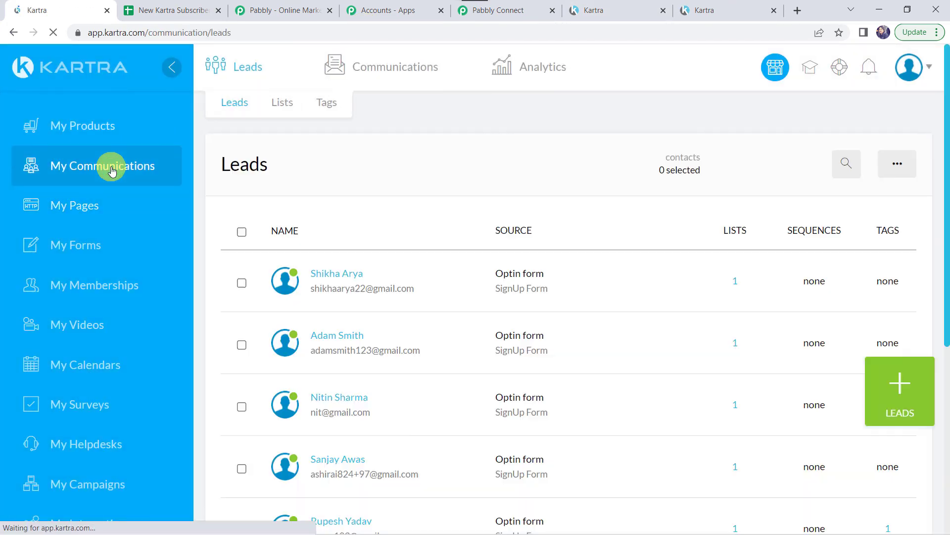
pyautogui.click(336, 279)
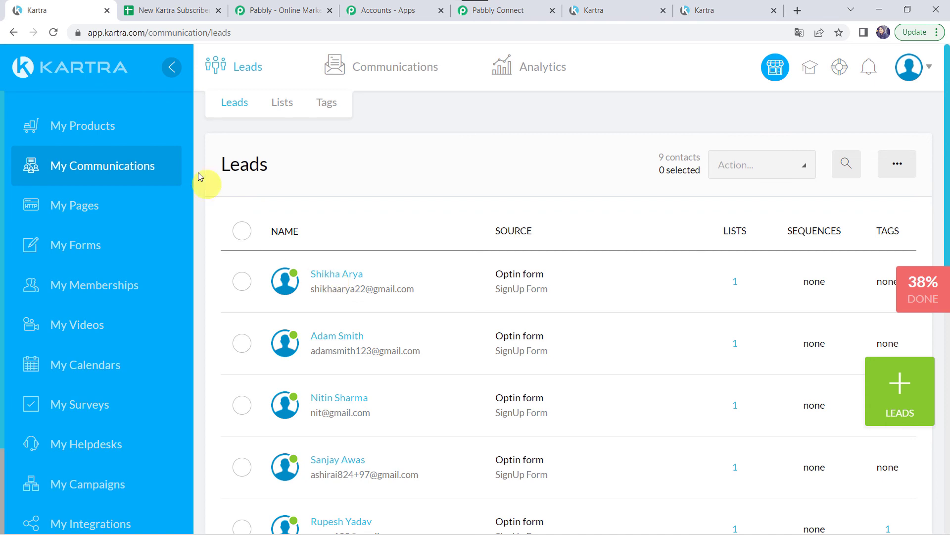
pyautogui.click(167, 11)
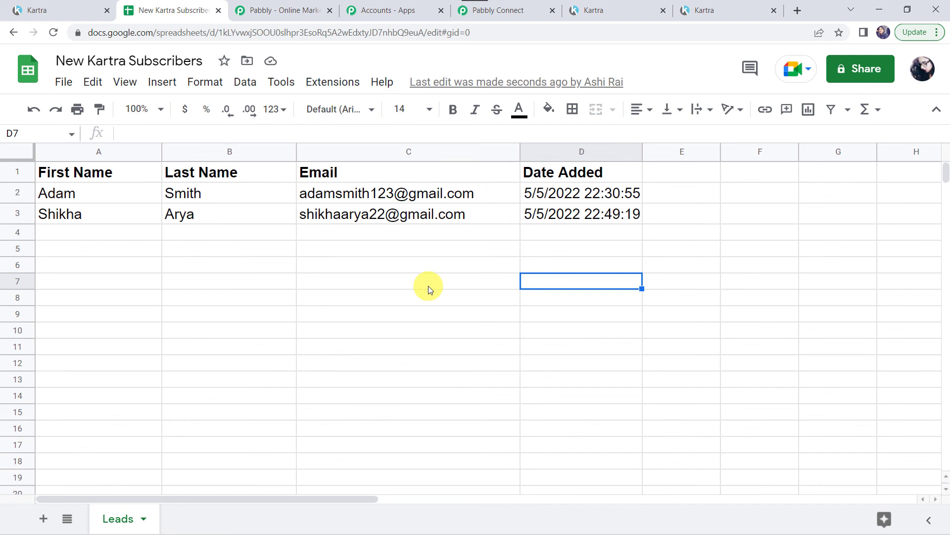
# Tick the newest of the 9 Kartra leads and open the Action dropdown.
pyautogui.click(69, 10)
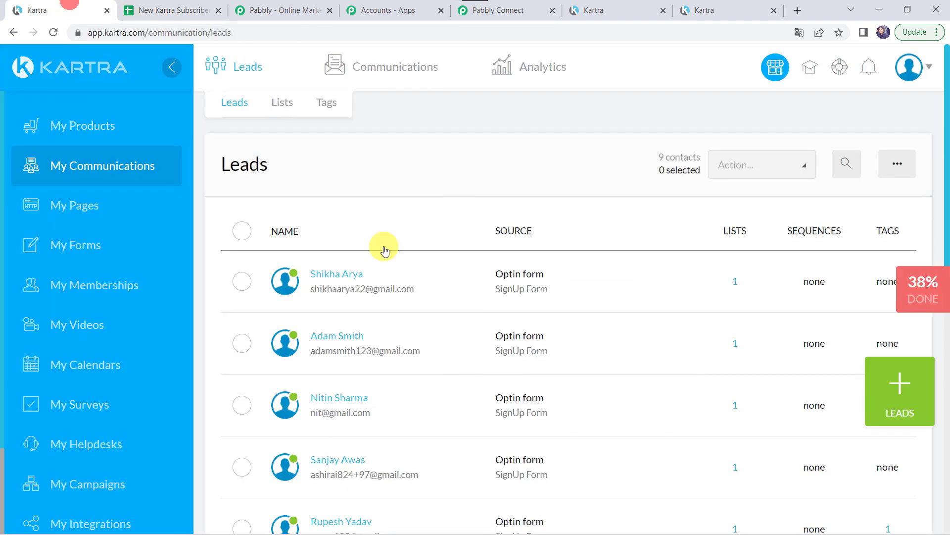
pyautogui.click(244, 281)
pyautogui.click(745, 165)
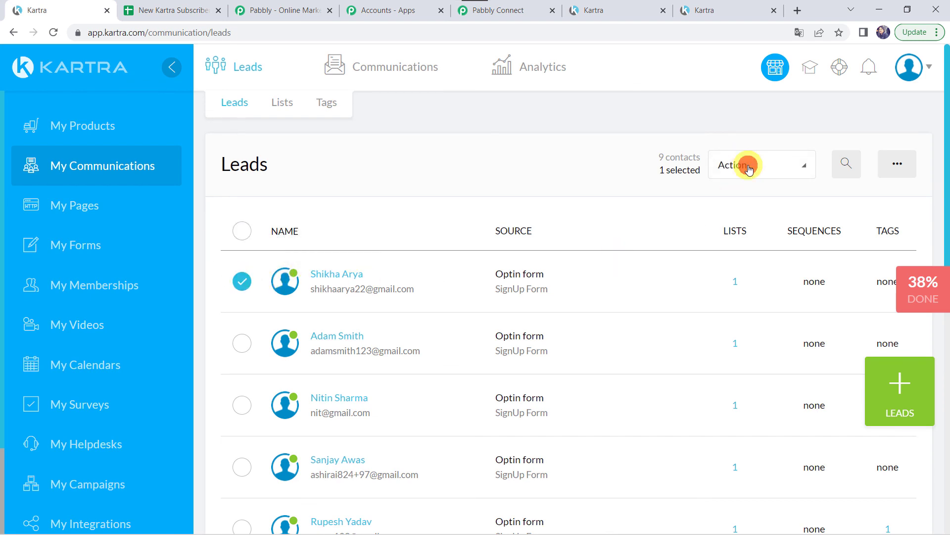